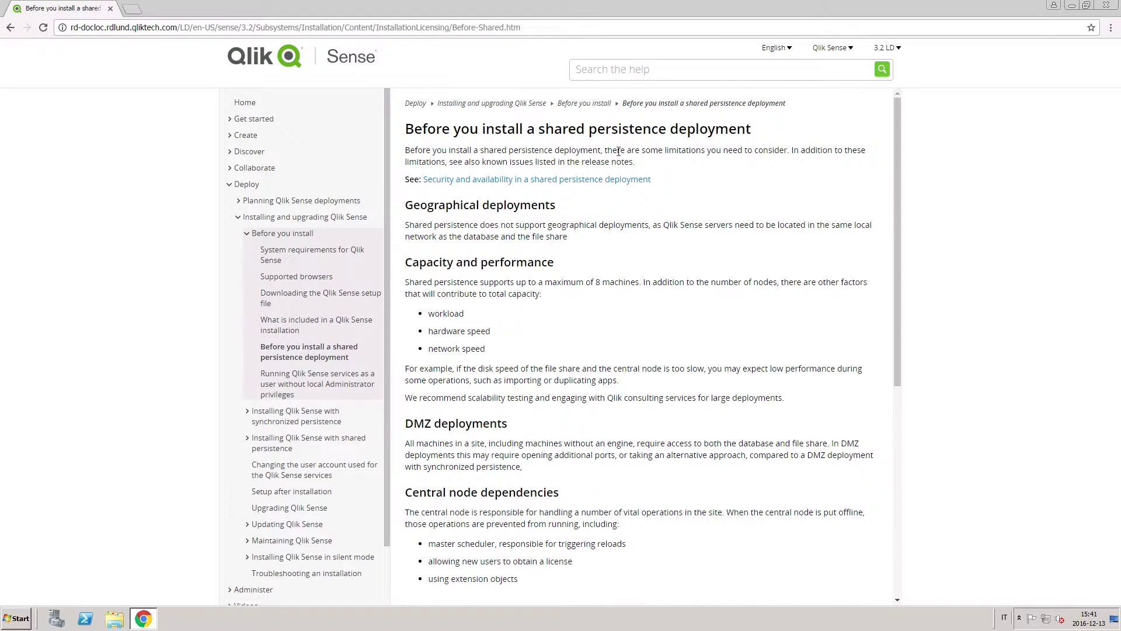
Open the 'Security and availability in a shared persistence deployment' help page in a new tab and scroll through it
{"action": "right_click", "coordinate": [508, 182]}
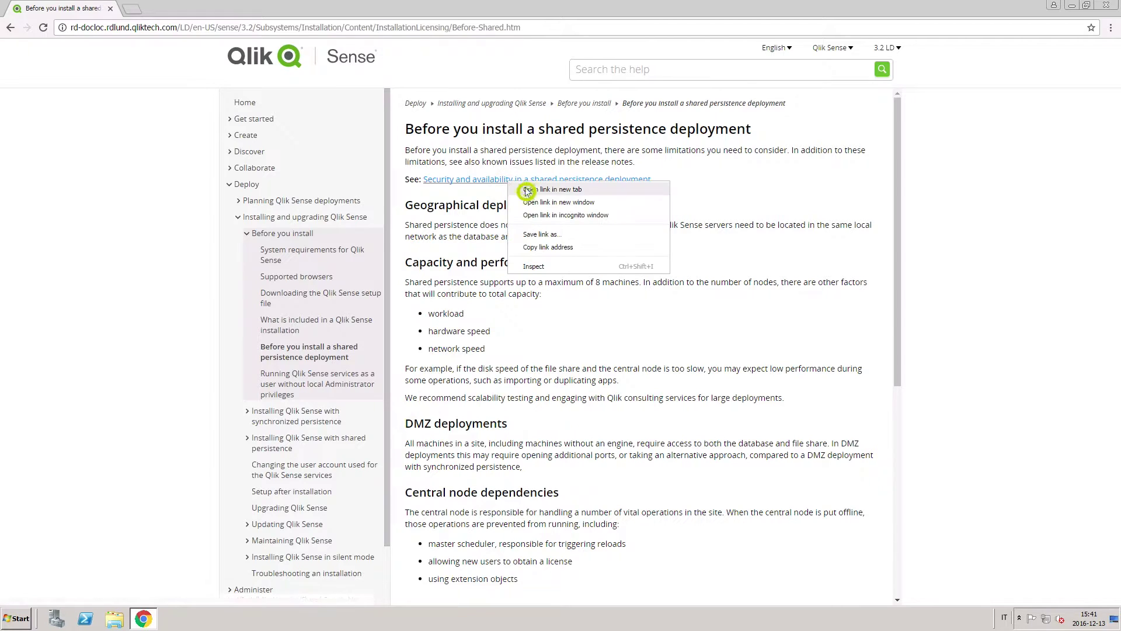
{"action": "left_click", "coordinate": [514, 190]}
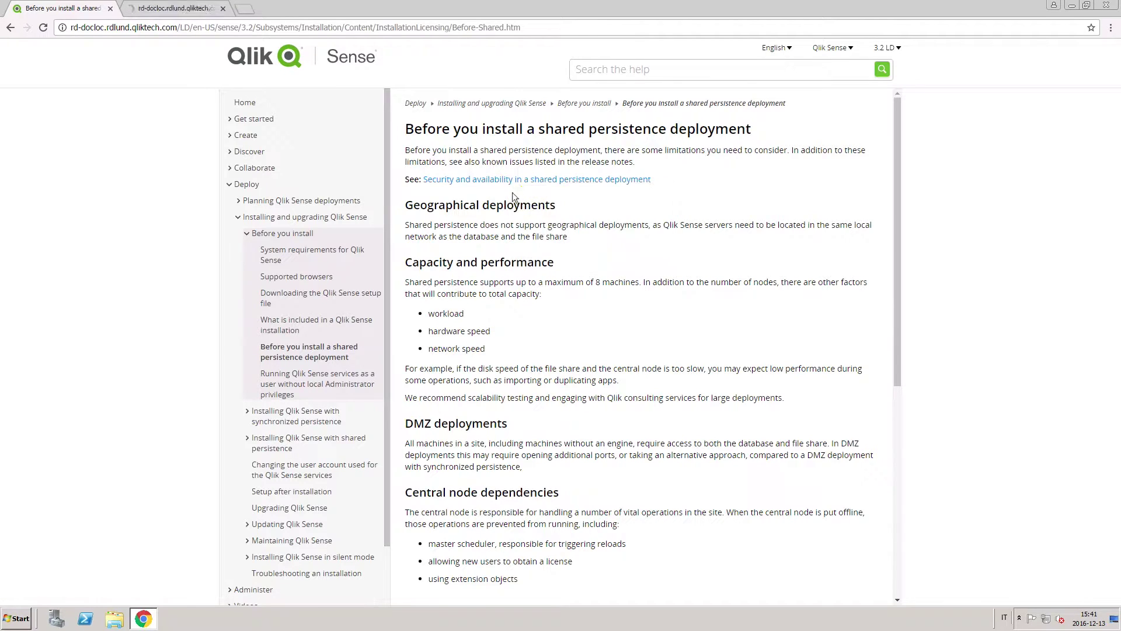
{"action": "left_click", "coordinate": [178, 8]}
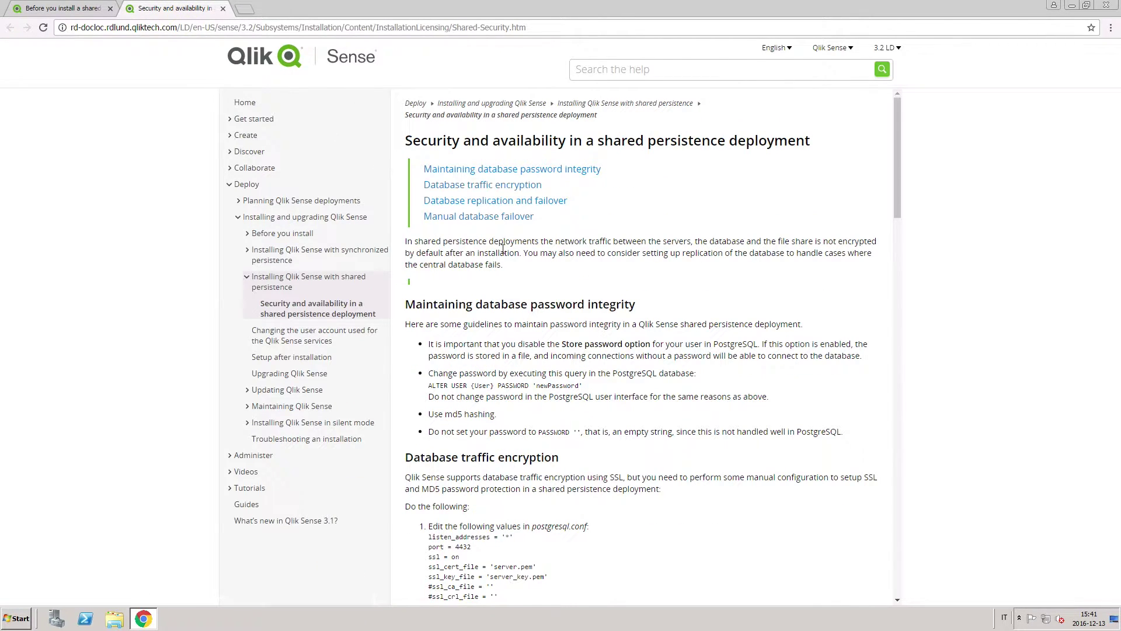
{"action": "scroll", "coordinate": [546, 322], "scroll_direction": "down", "scroll_amount": 2}
{"action": "scroll", "coordinate": [545, 324], "scroll_direction": "down", "scroll_amount": 1}
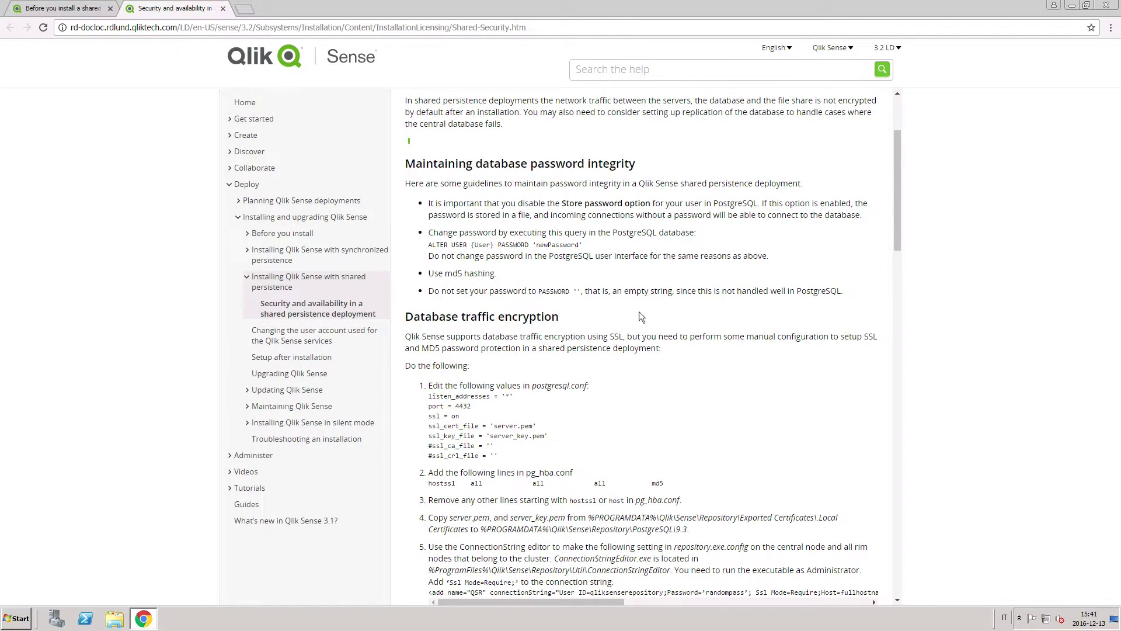
Create a new folder named QlikShare on Local Disk (C:)
{"action": "left_click", "coordinate": [1072, 7]}
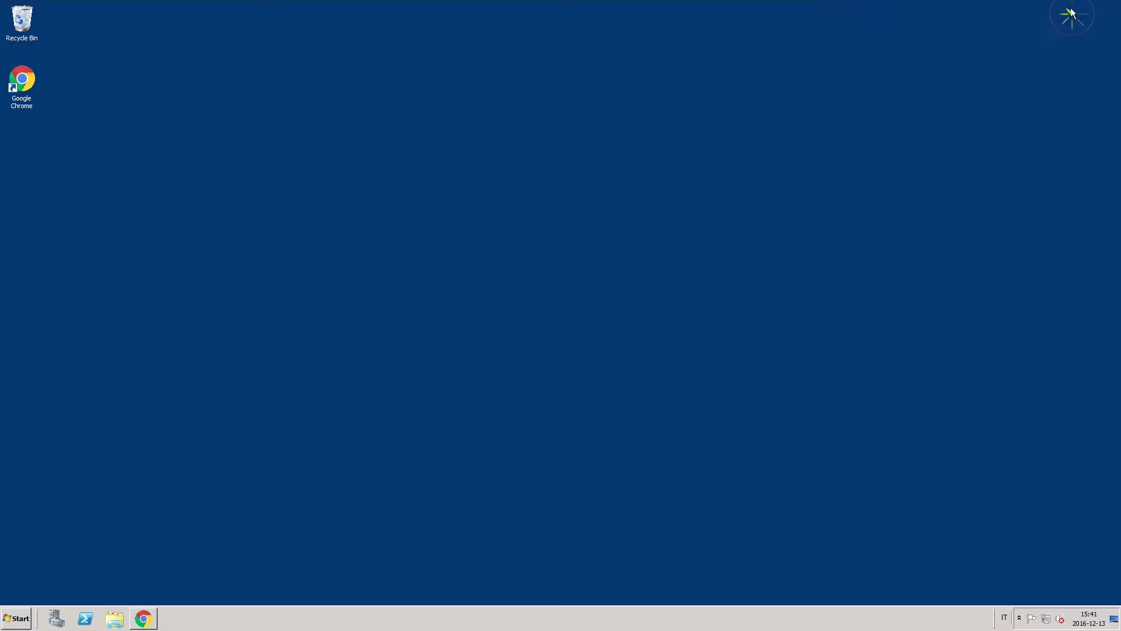
{"action": "left_click", "coordinate": [114, 618]}
{"action": "left_click", "coordinate": [256, 297]}
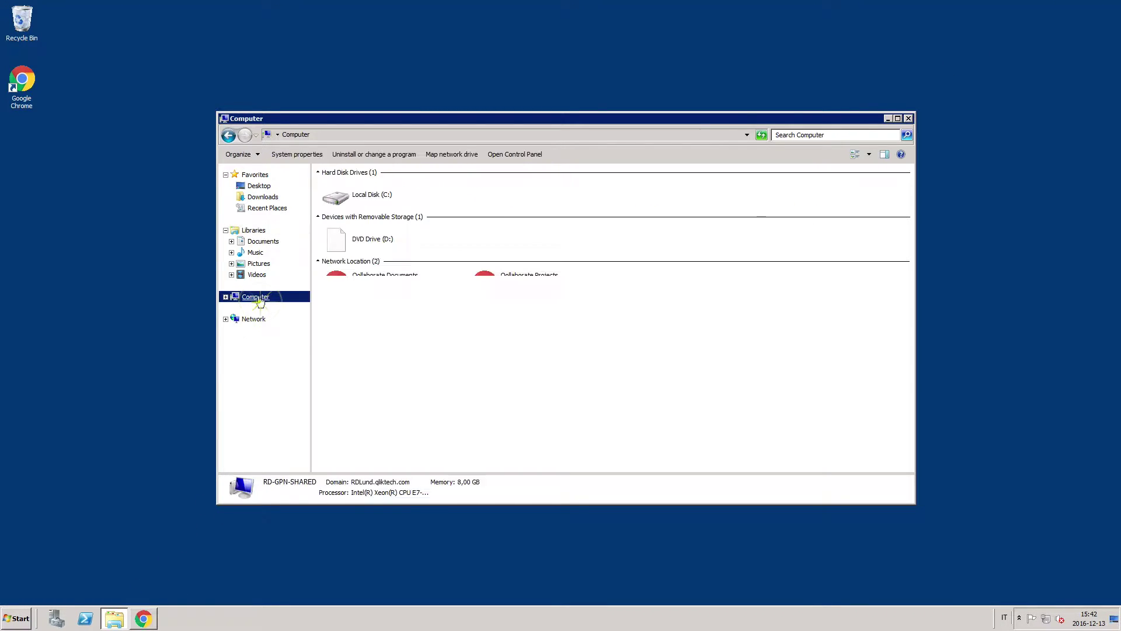
{"action": "double_click", "coordinate": [409, 193]}
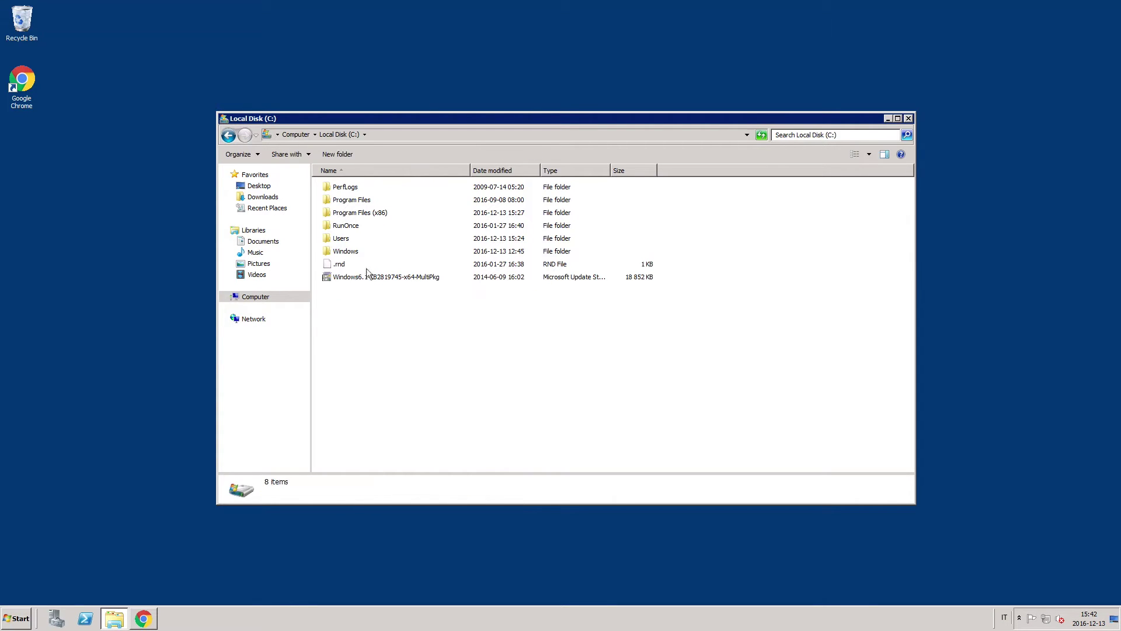
{"action": "right_click", "coordinate": [342, 296]}
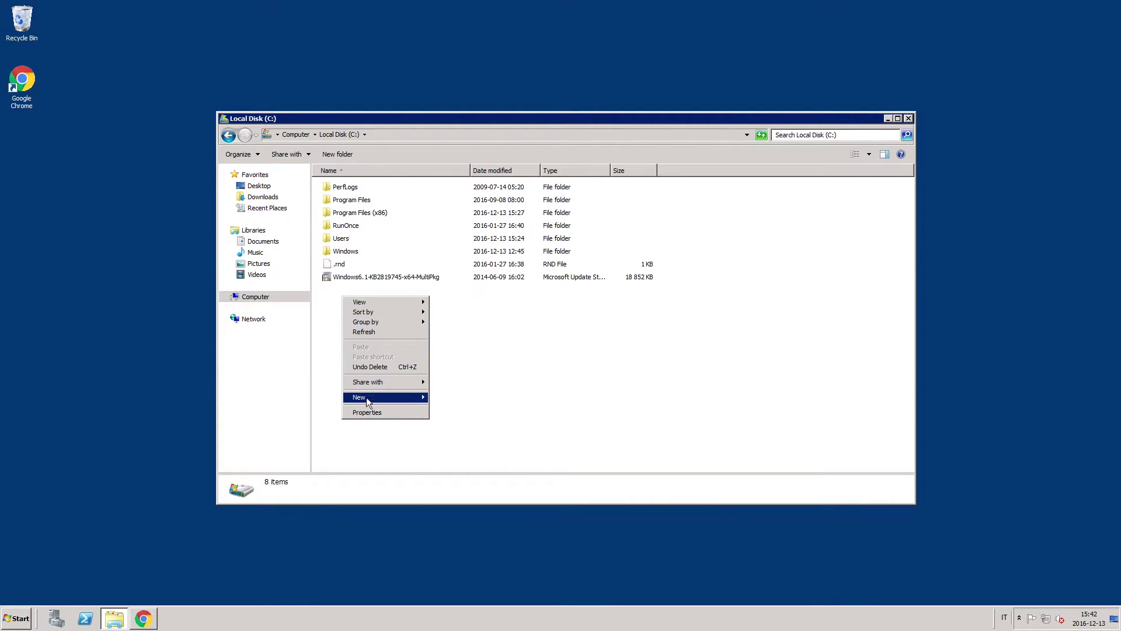
{"action": "mouse_move", "coordinate": [366, 397]}
{"action": "left_click", "coordinate": [440, 398]}
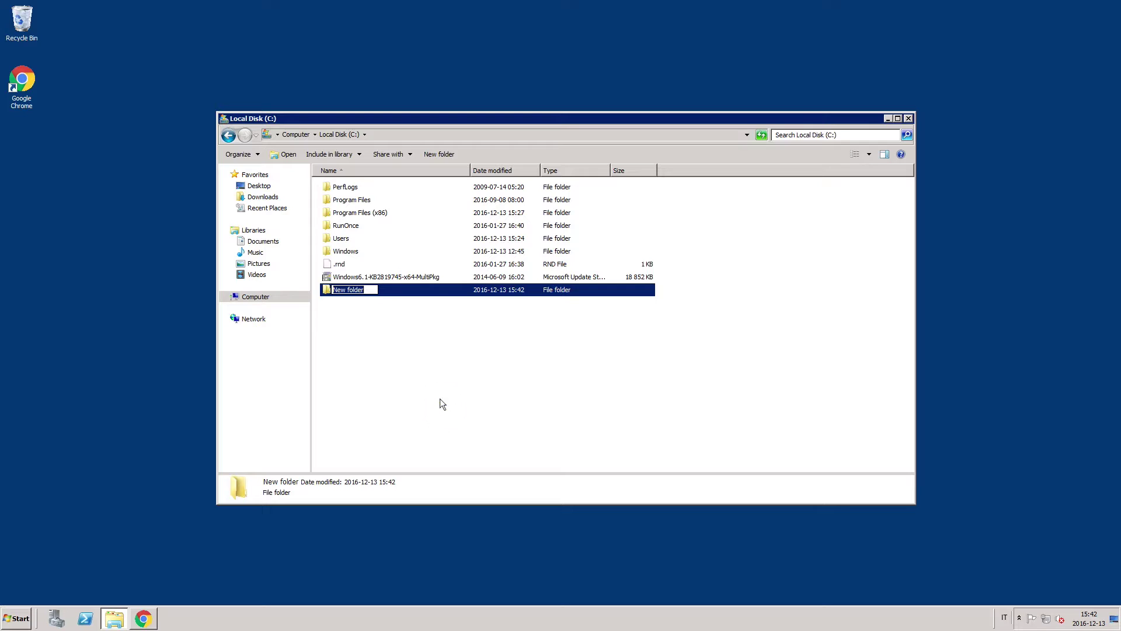
{"action": "type", "text": "QlikShare"}
{"action": "key", "text": "Return"}
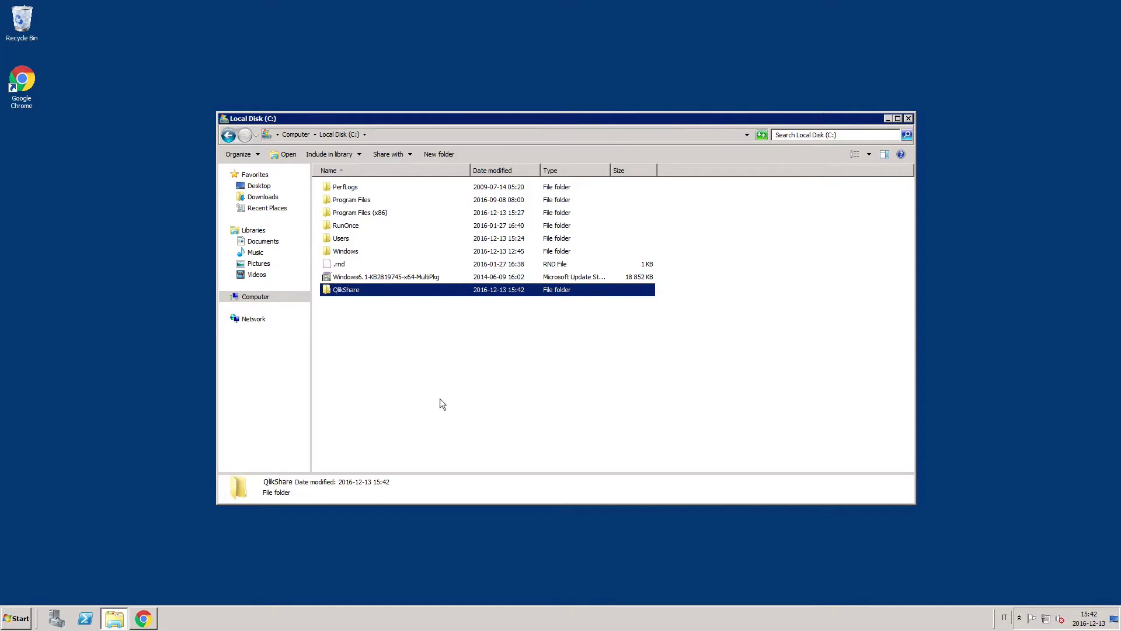
Share the QlikShare folder on the network with specific people
{"action": "right_click", "coordinate": [349, 293]}
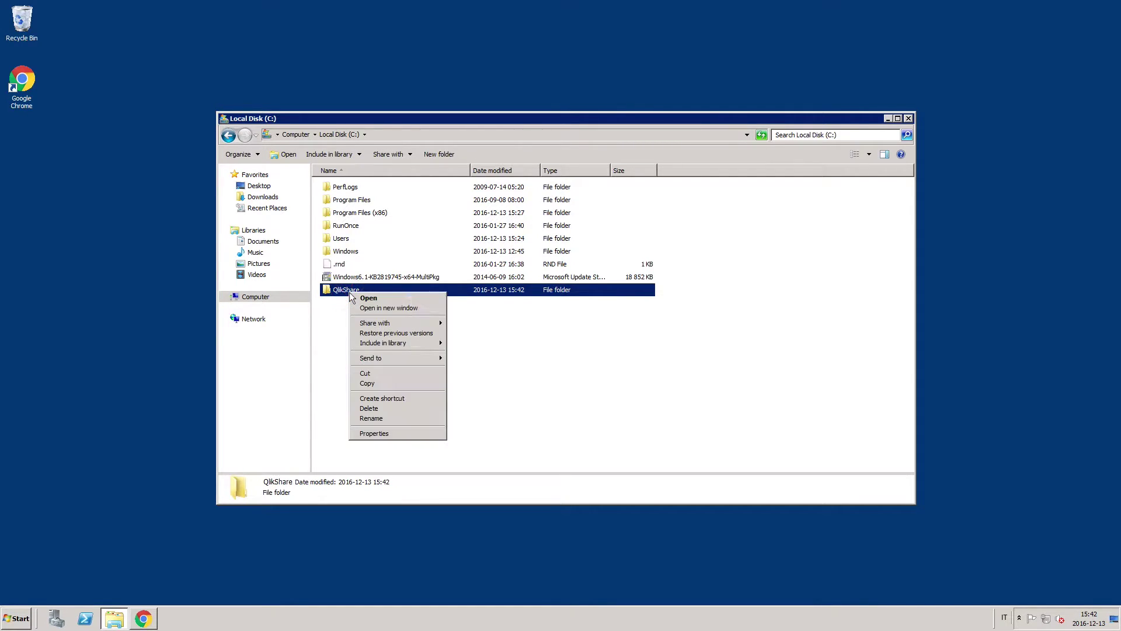
{"action": "mouse_move", "coordinate": [420, 326]}
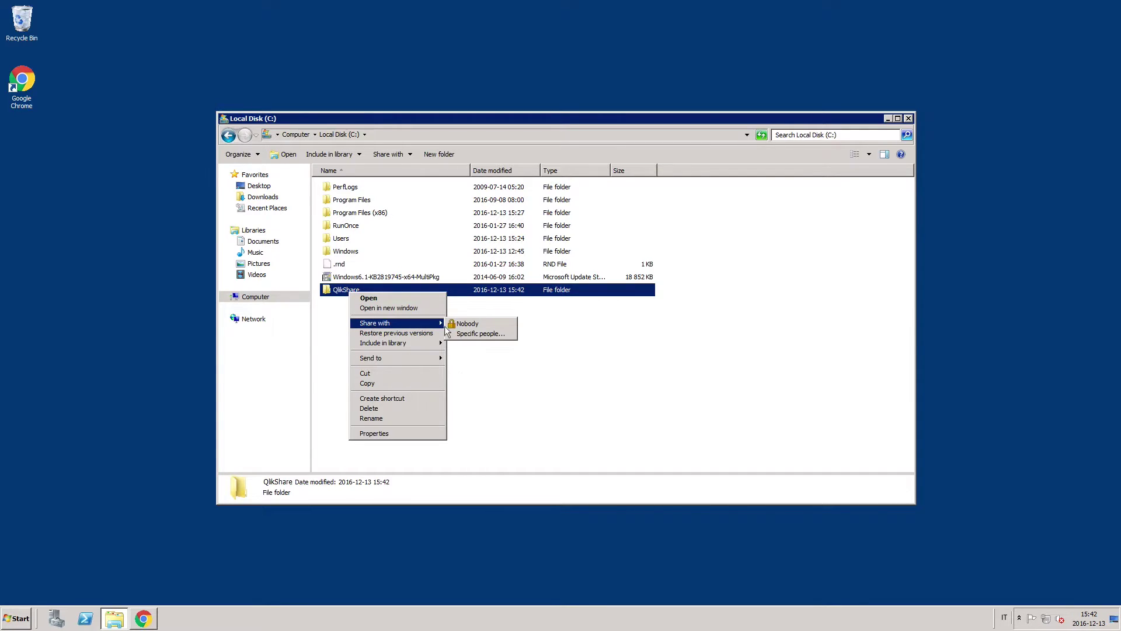
{"action": "left_click", "coordinate": [462, 337]}
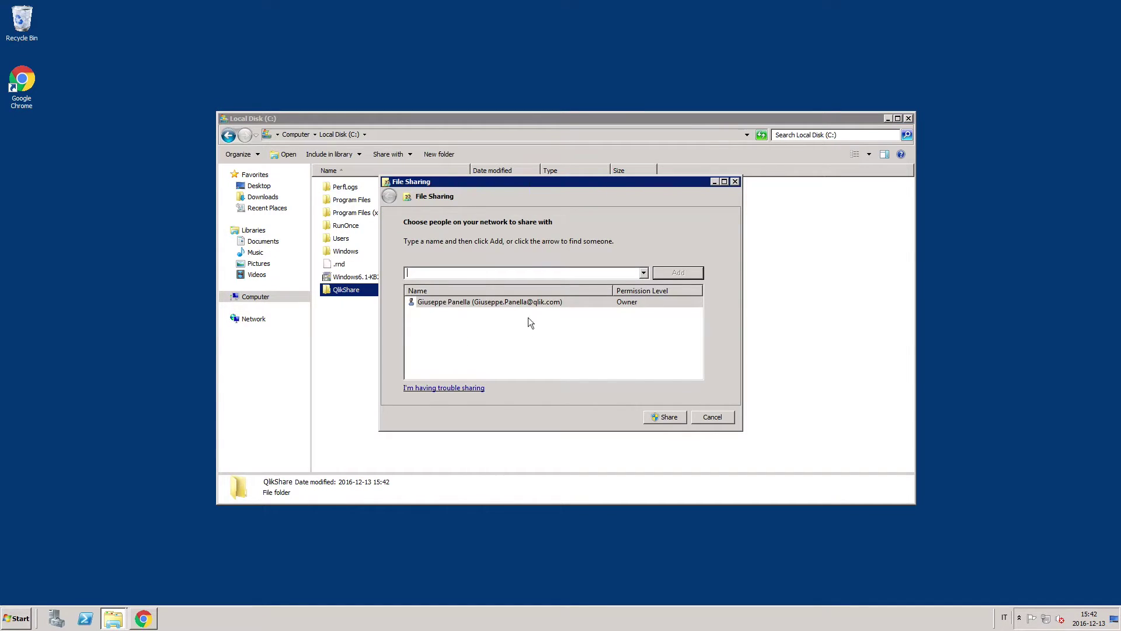
{"action": "left_click", "coordinate": [517, 309]}
{"action": "left_click", "coordinate": [670, 417]}
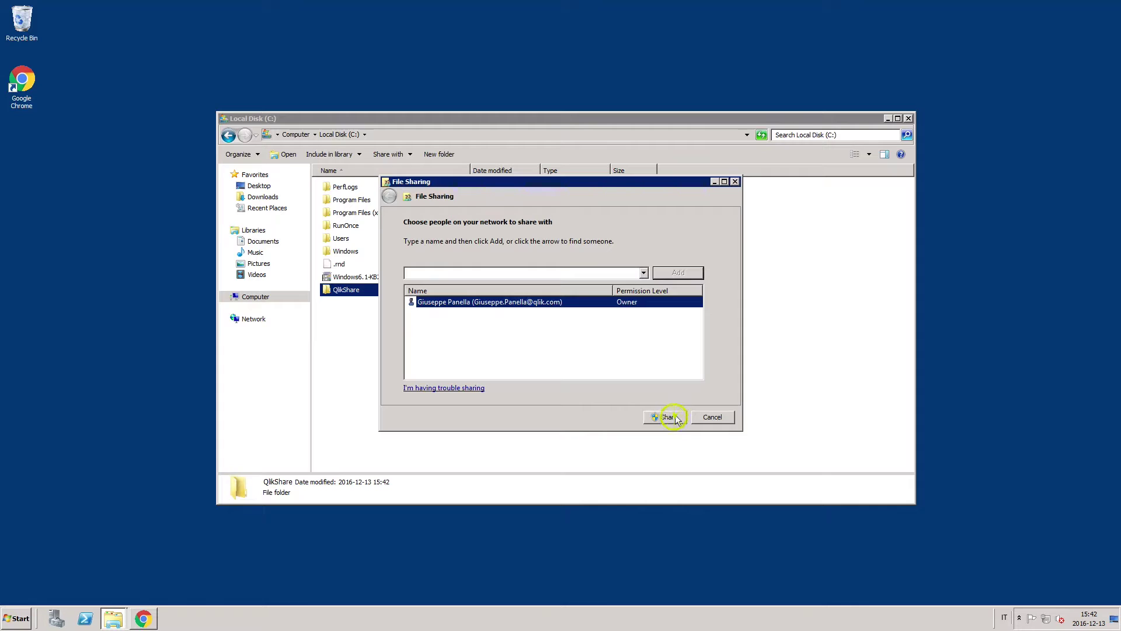
{"action": "left_click", "coordinate": [716, 419]}
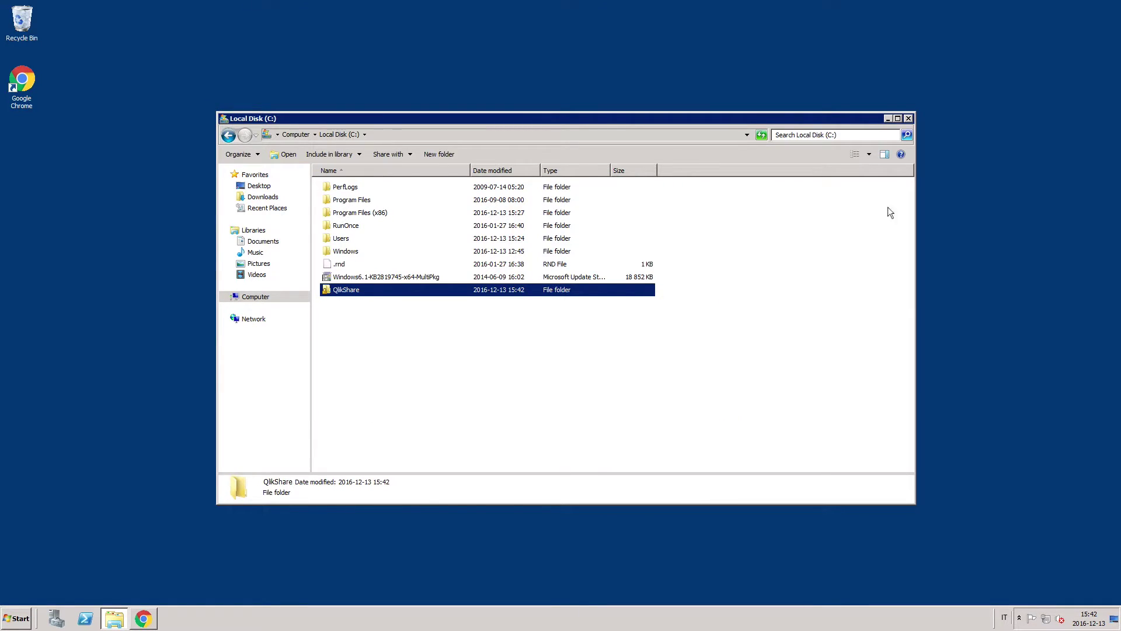
Launch Qlik_Sense_setup from the Downloads folder and allow it past the security warning
{"action": "left_click", "coordinate": [909, 119]}
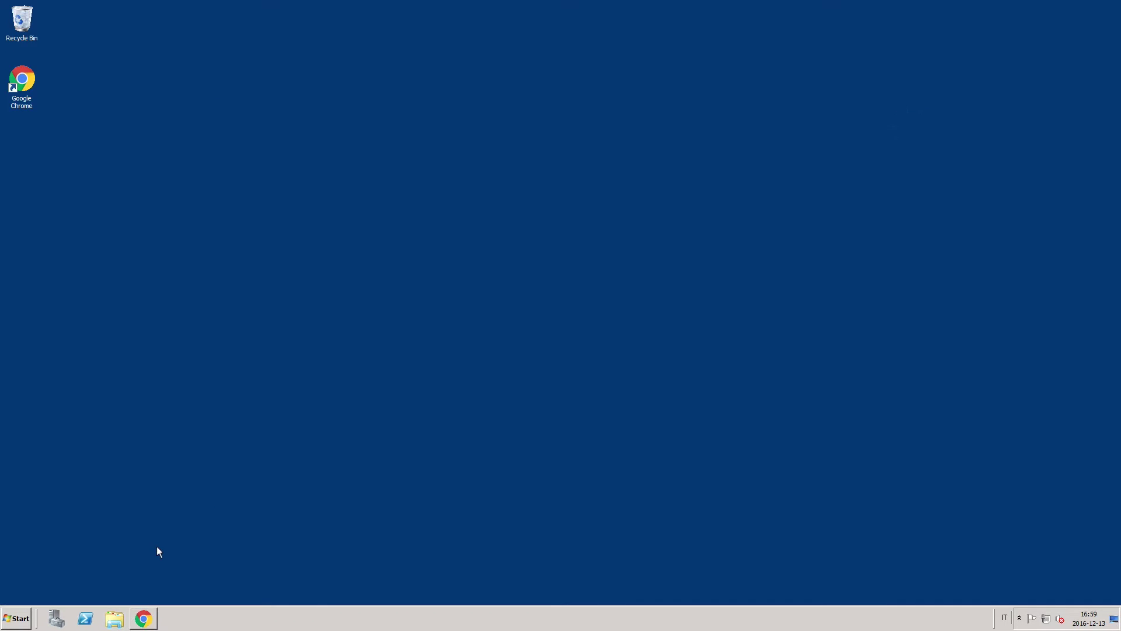
{"action": "left_click", "coordinate": [17, 618]}
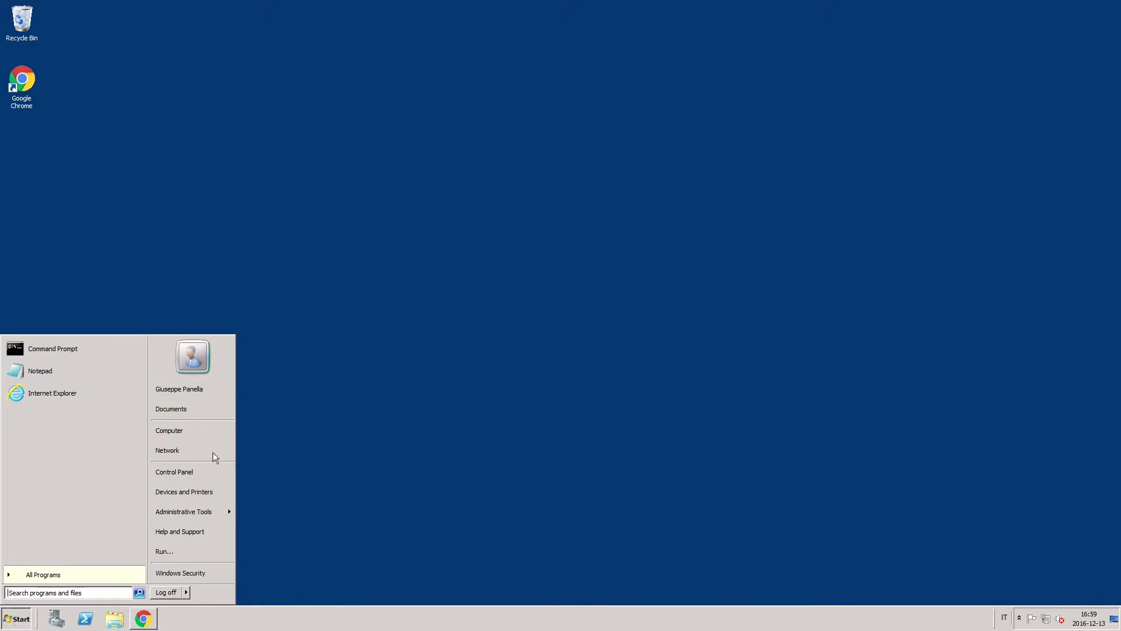
{"action": "left_click", "coordinate": [187, 431]}
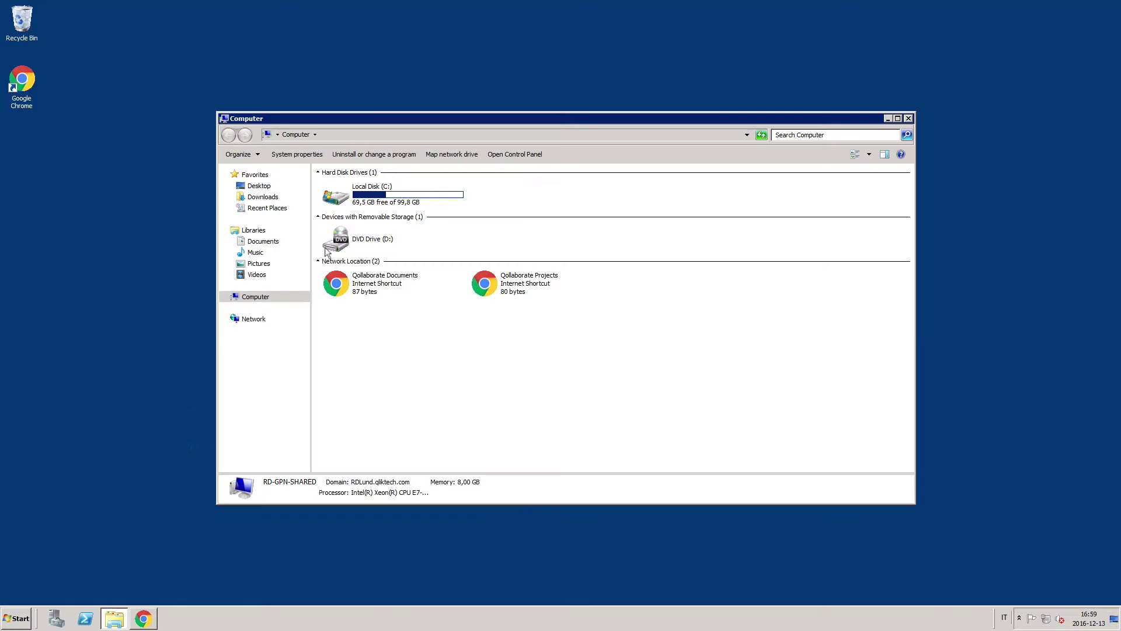
{"action": "left_click", "coordinate": [274, 198]}
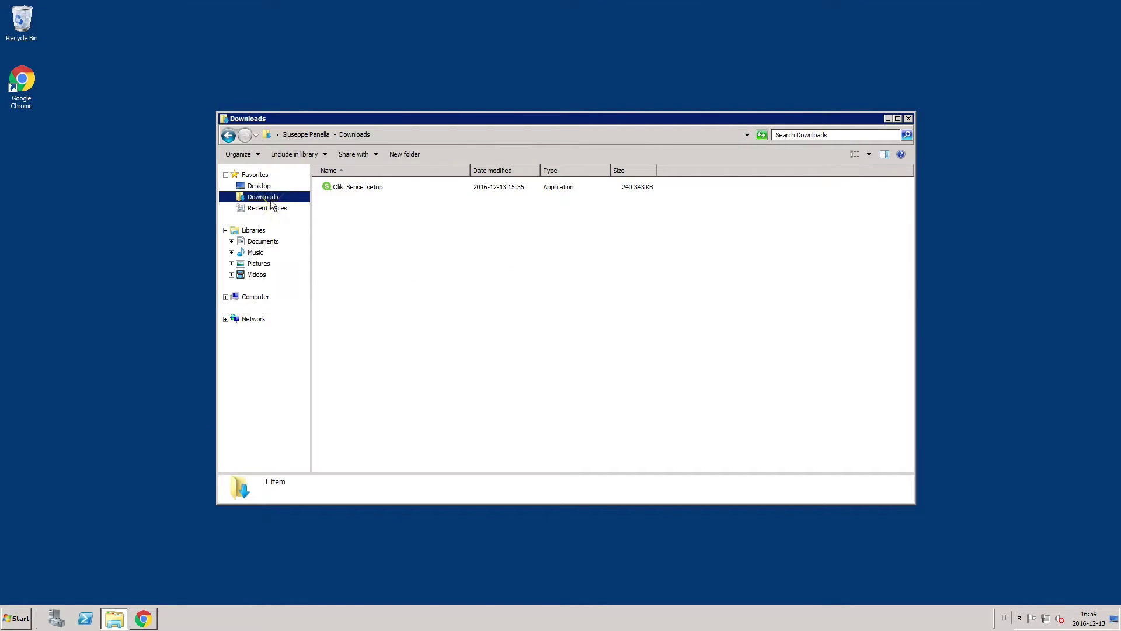
{"action": "left_click", "coordinate": [353, 192]}
{"action": "double_click", "coordinate": [354, 192]}
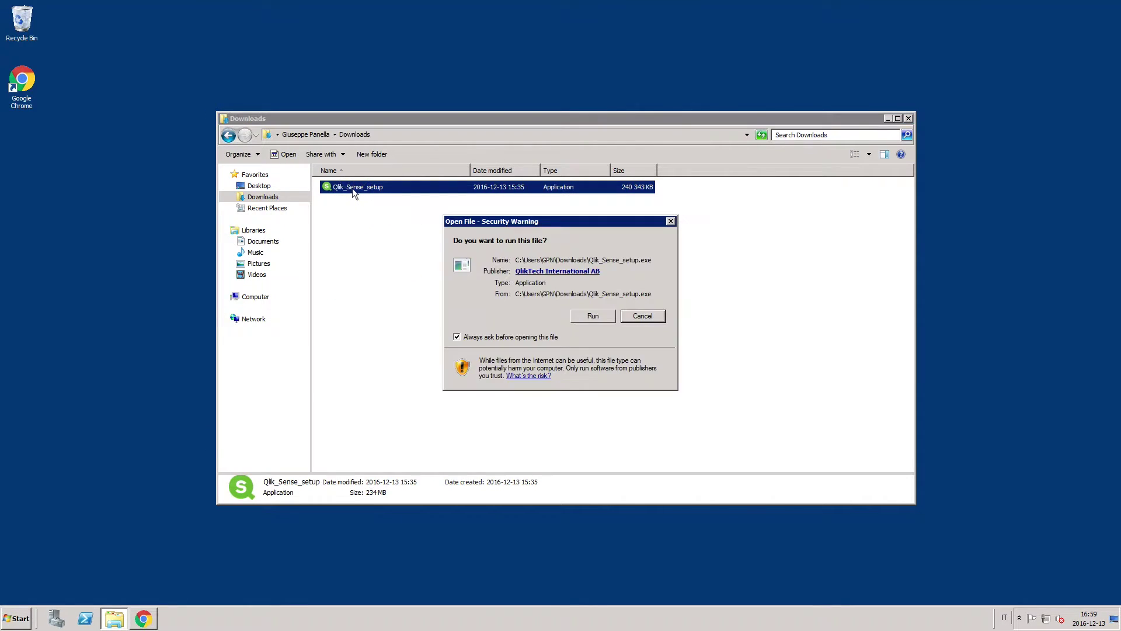
{"action": "left_click", "coordinate": [581, 318]}
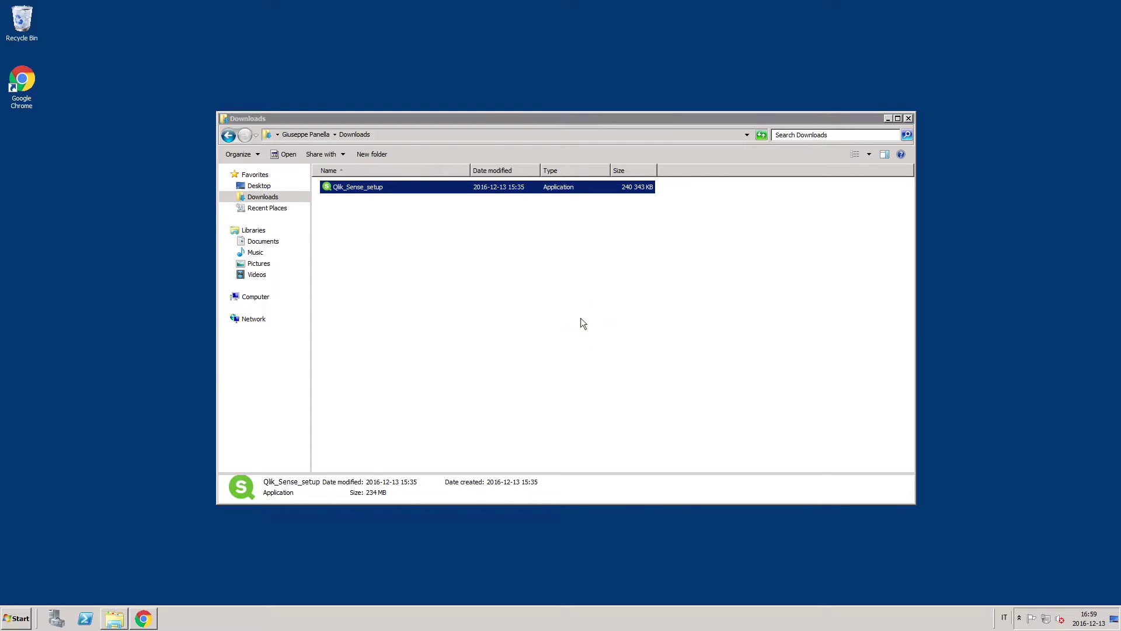
Select the Shared persistence storage model and tick 'I accept the license agreement'
{"action": "left_click", "coordinate": [908, 118]}
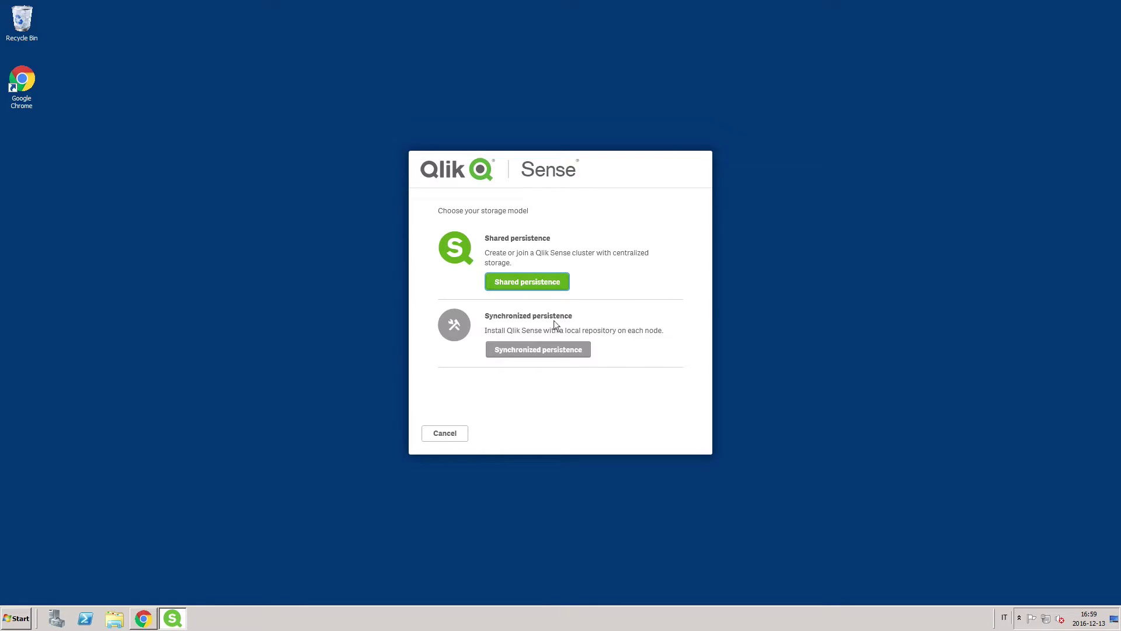
{"action": "left_click", "coordinate": [541, 284]}
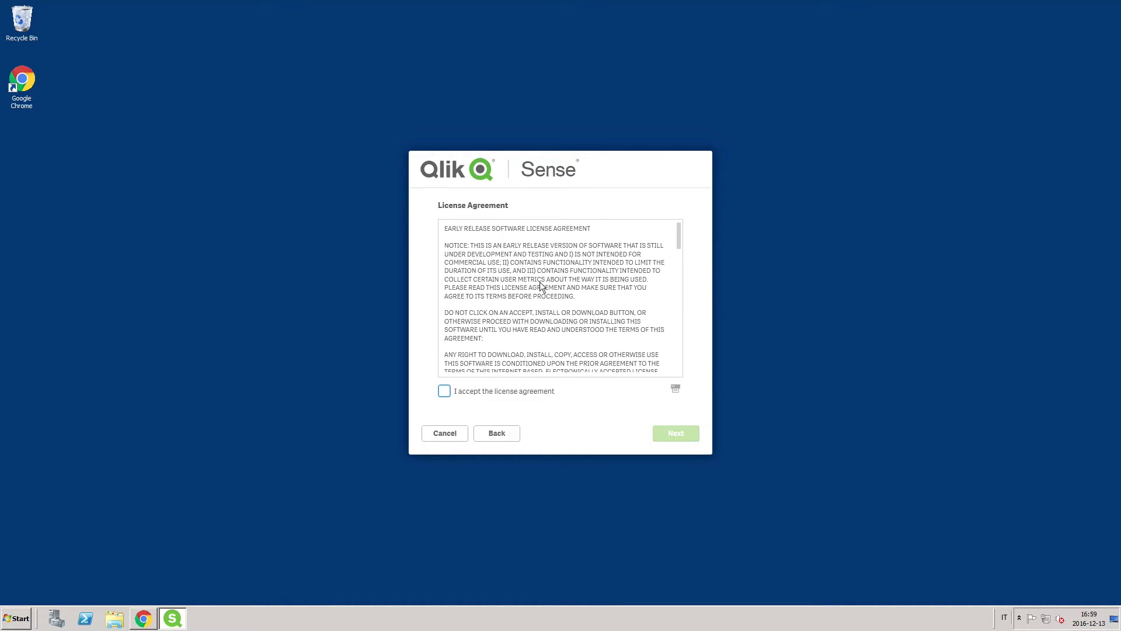
{"action": "left_click", "coordinate": [444, 391]}
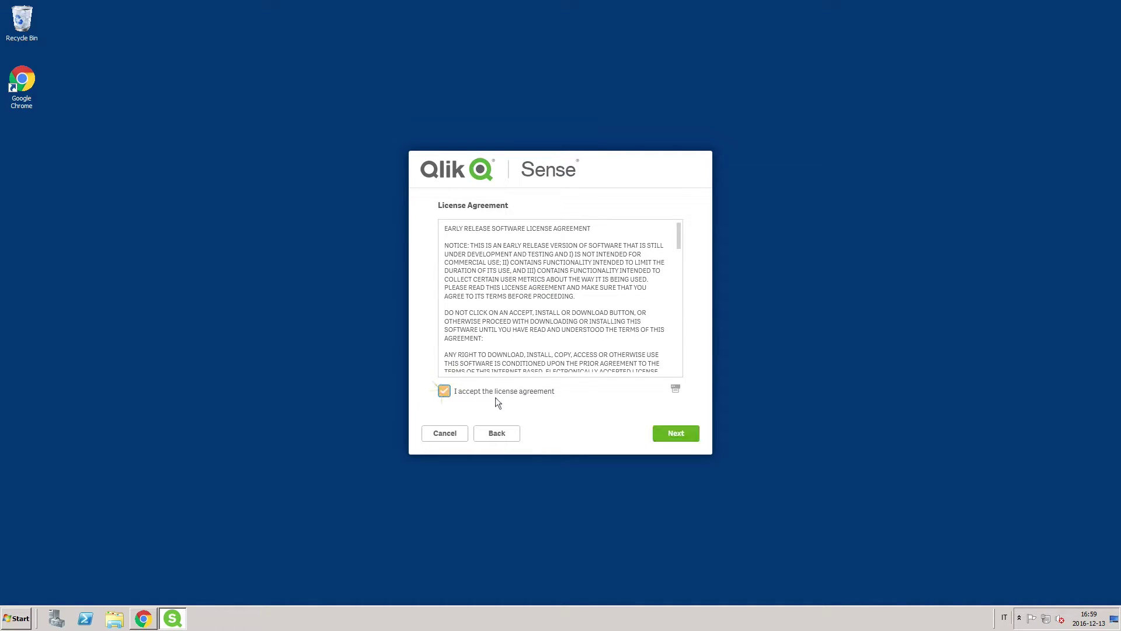
Create a new cluster with Install local database ticked, entering and confirming the database user password
{"action": "left_click", "coordinate": [675, 435]}
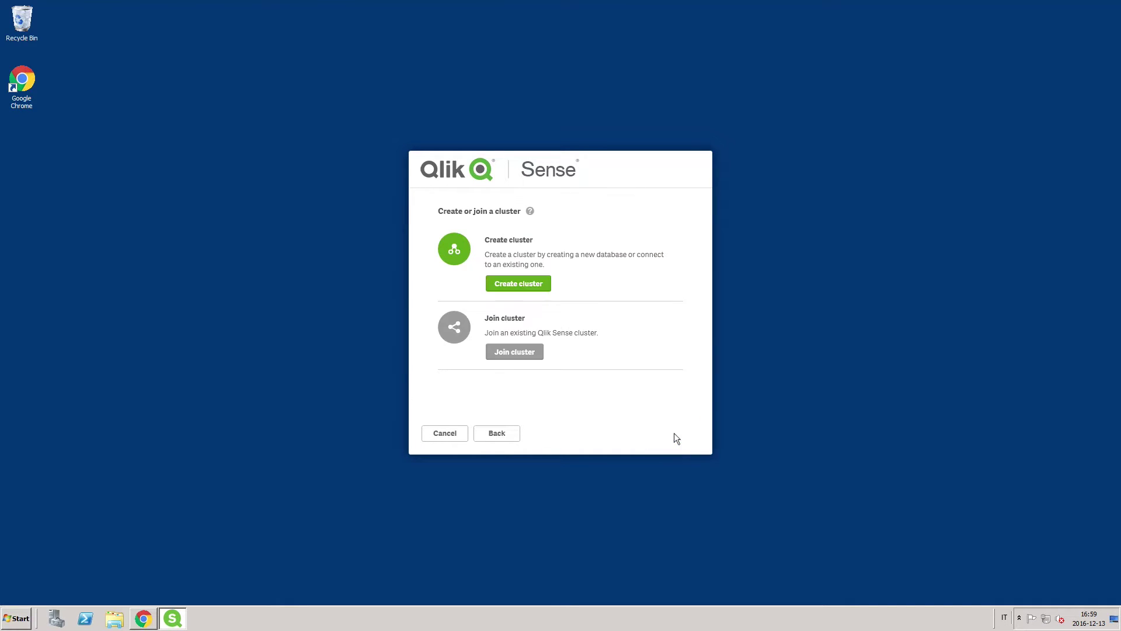
{"action": "left_click", "coordinate": [531, 285]}
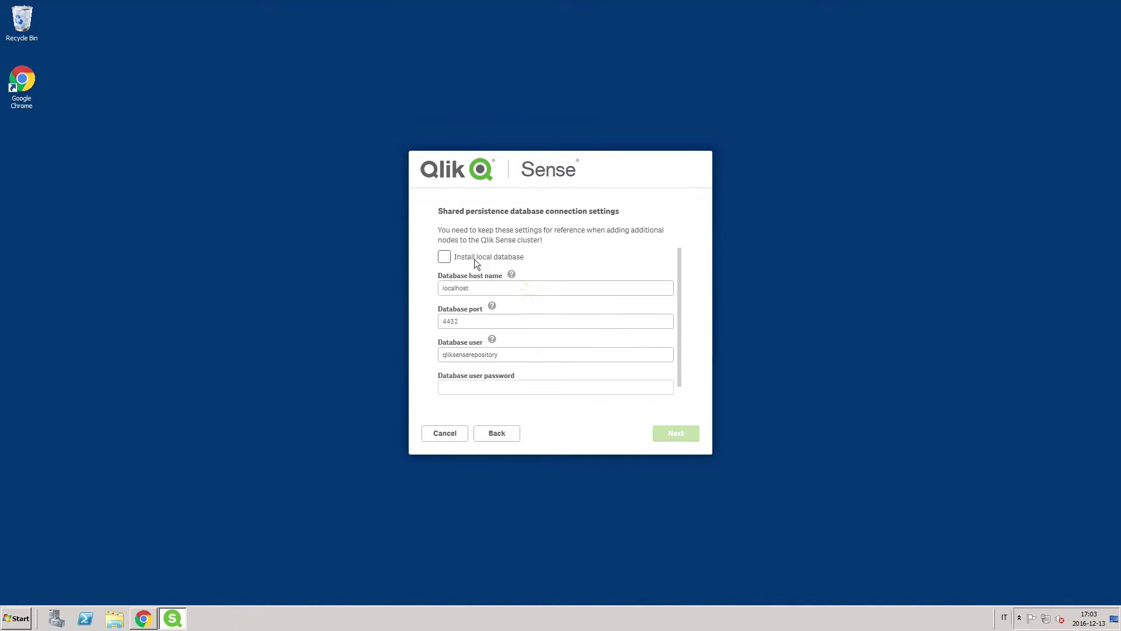
{"action": "left_click", "coordinate": [445, 258]}
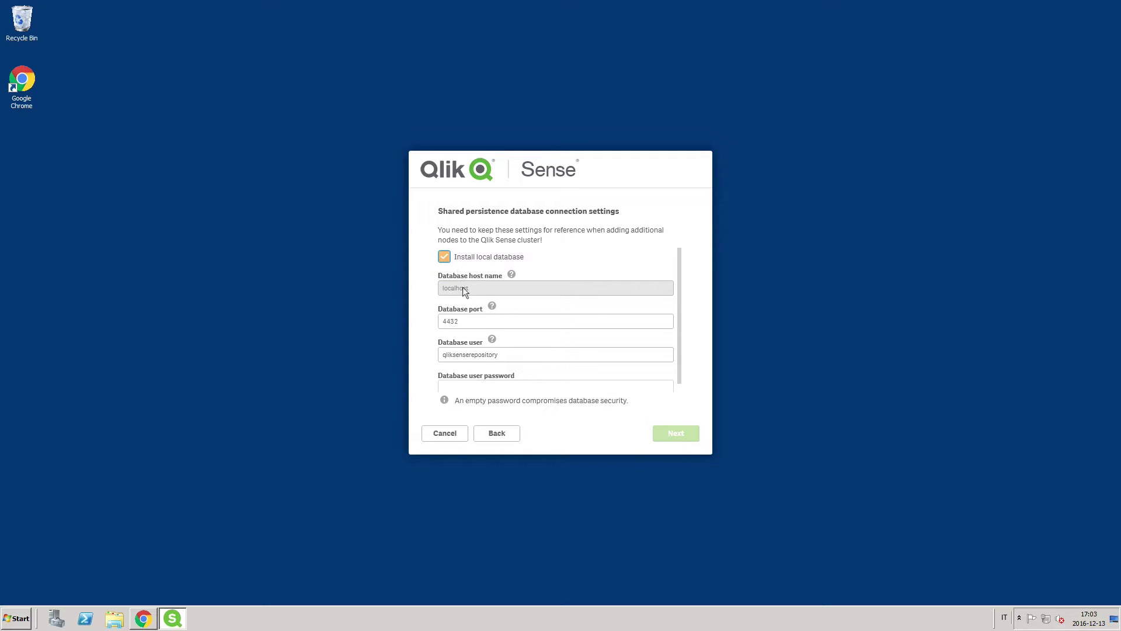
{"action": "scroll", "coordinate": [490, 352], "scroll_direction": "down", "scroll_amount": 1}
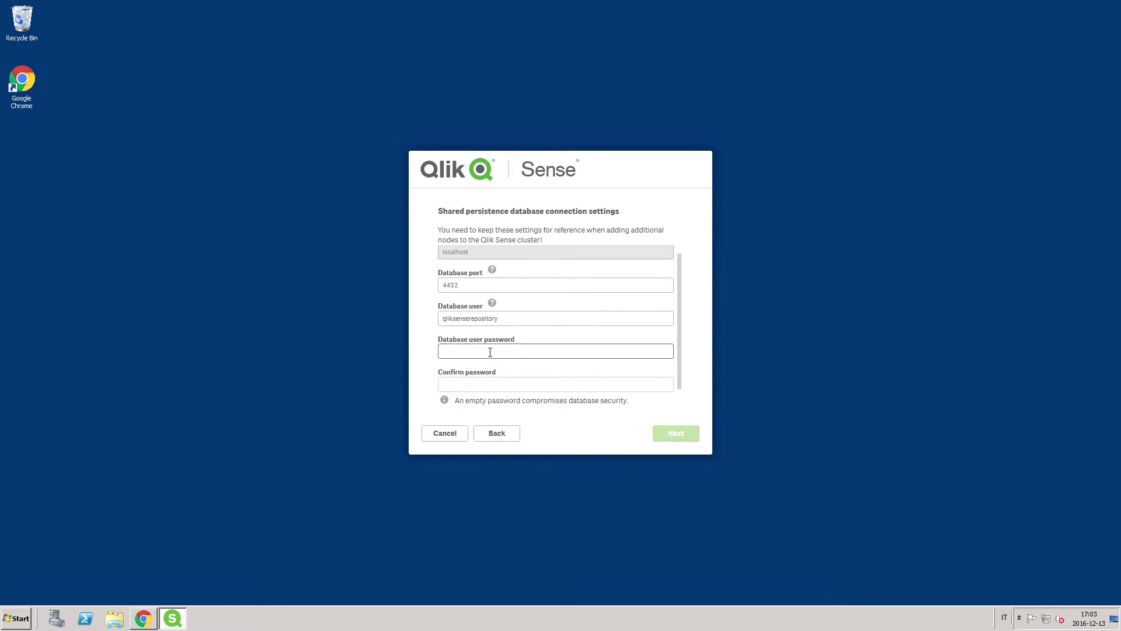
{"action": "left_click", "coordinate": [491, 352]}
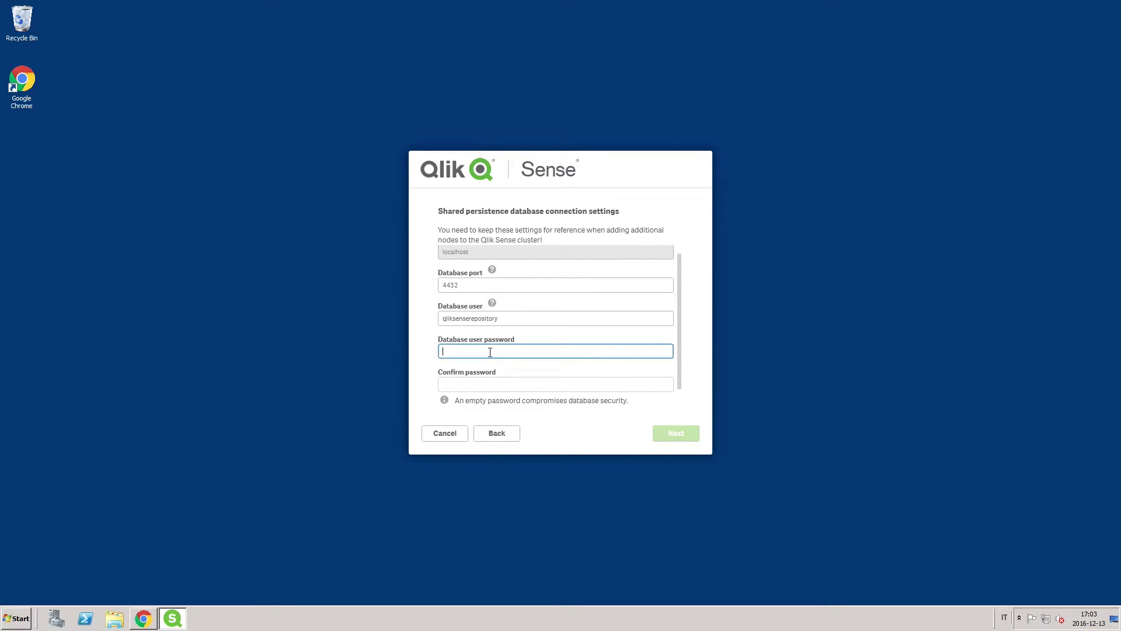
{"action": "type", "text": "*****"}
{"action": "key", "text": "Tab"}
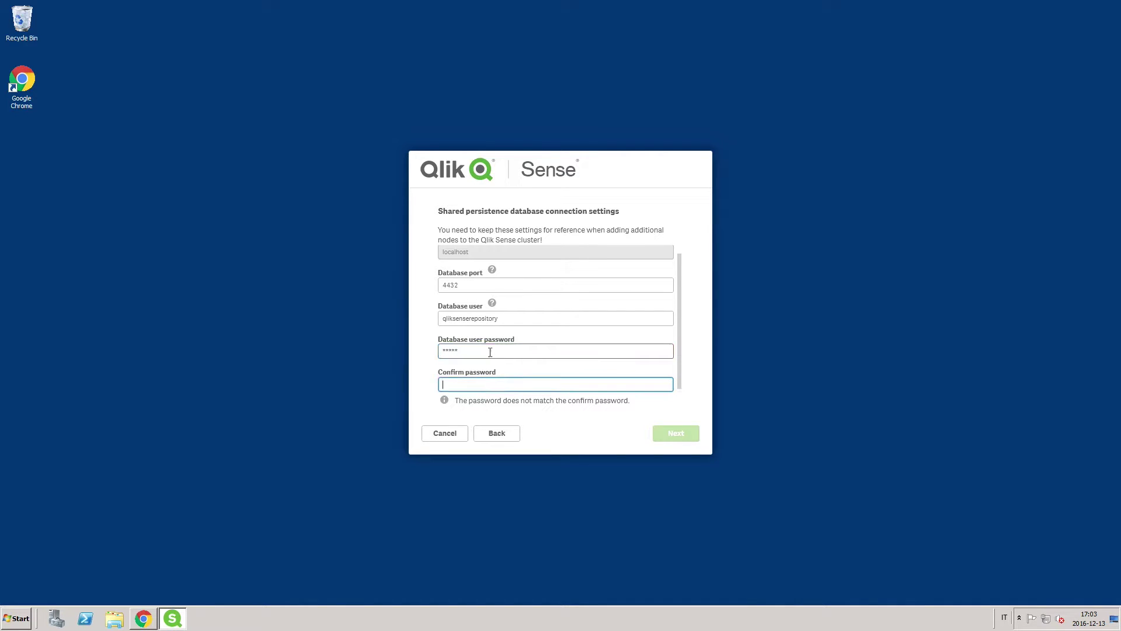
{"action": "type", "text": "*****"}
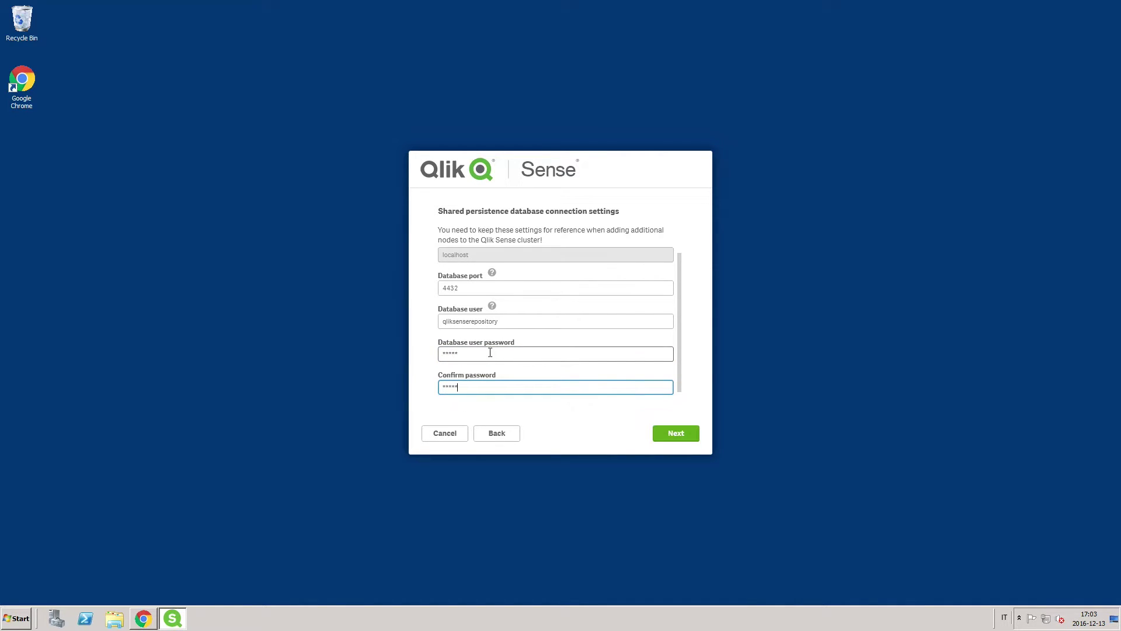
{"action": "left_click", "coordinate": [667, 437]}
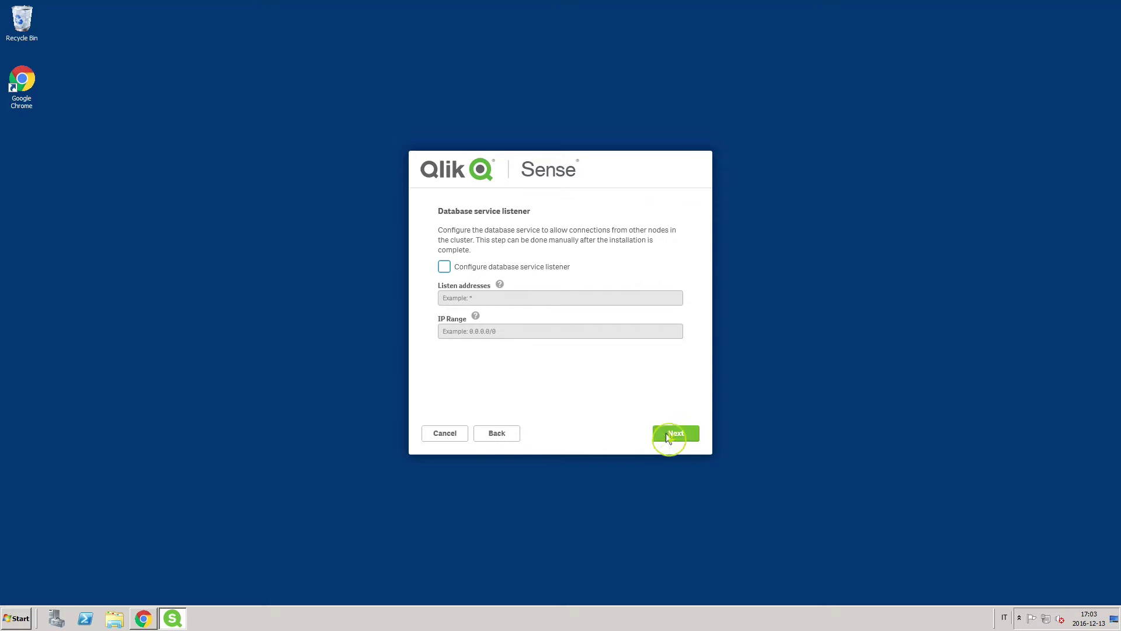
Enable the database service listener with listen addresses 0.0.0.0 and IP range 0.0.0.0/0
{"action": "left_click", "coordinate": [444, 267]}
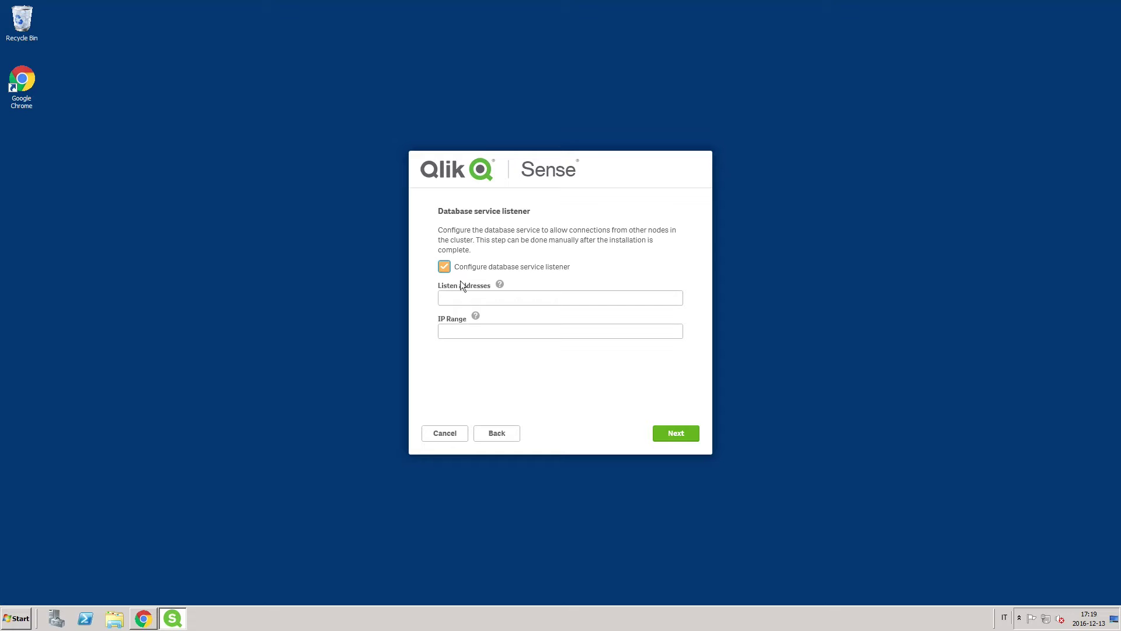
{"action": "left_click", "coordinate": [461, 298]}
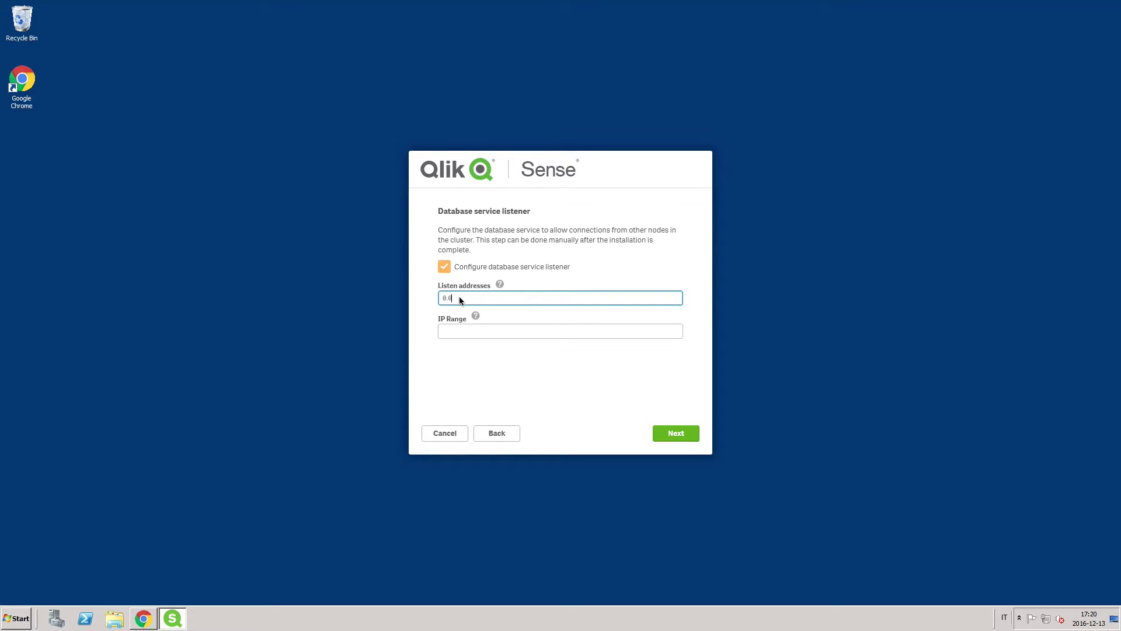
{"action": "type", "text": "0.0.0.0"}
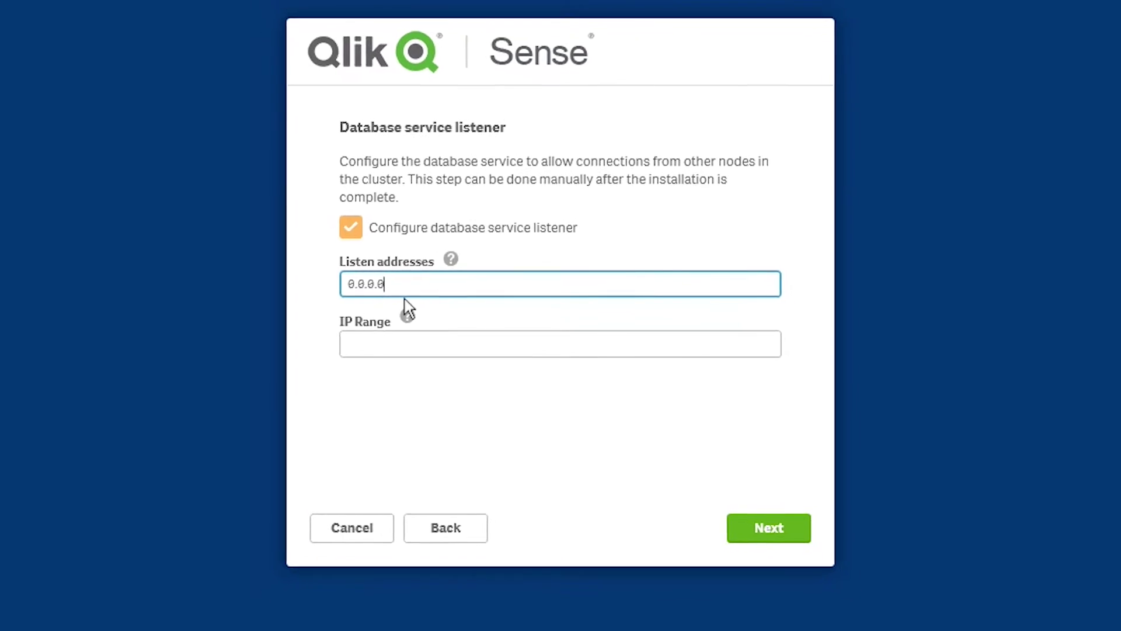
{"action": "left_click", "coordinate": [453, 330]}
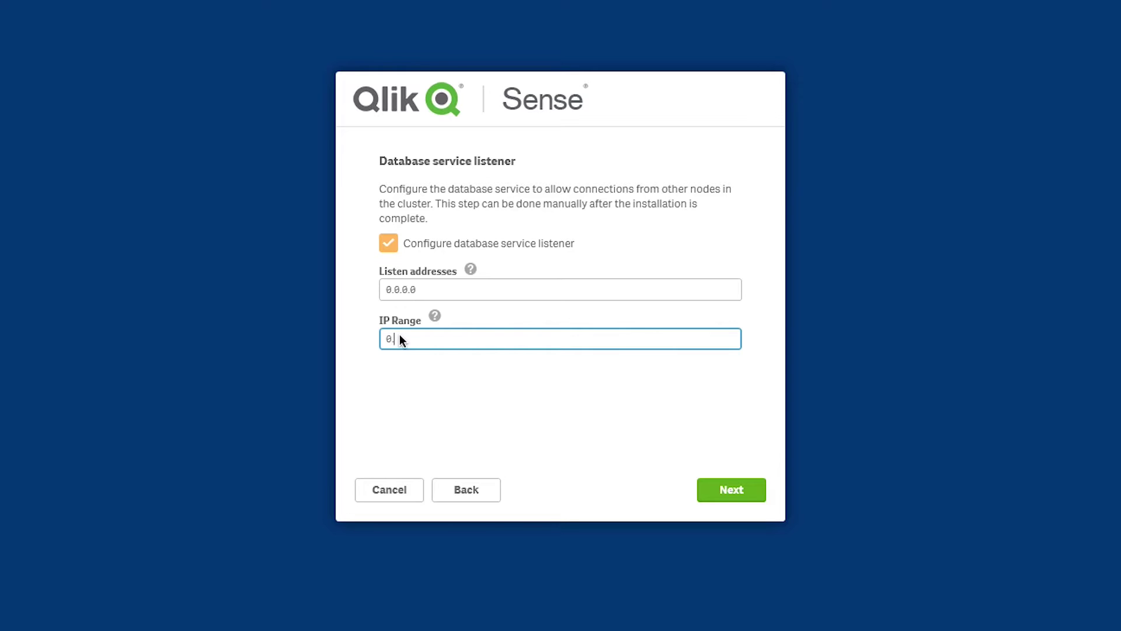
{"action": "type", "text": "0.0.0.0/0"}
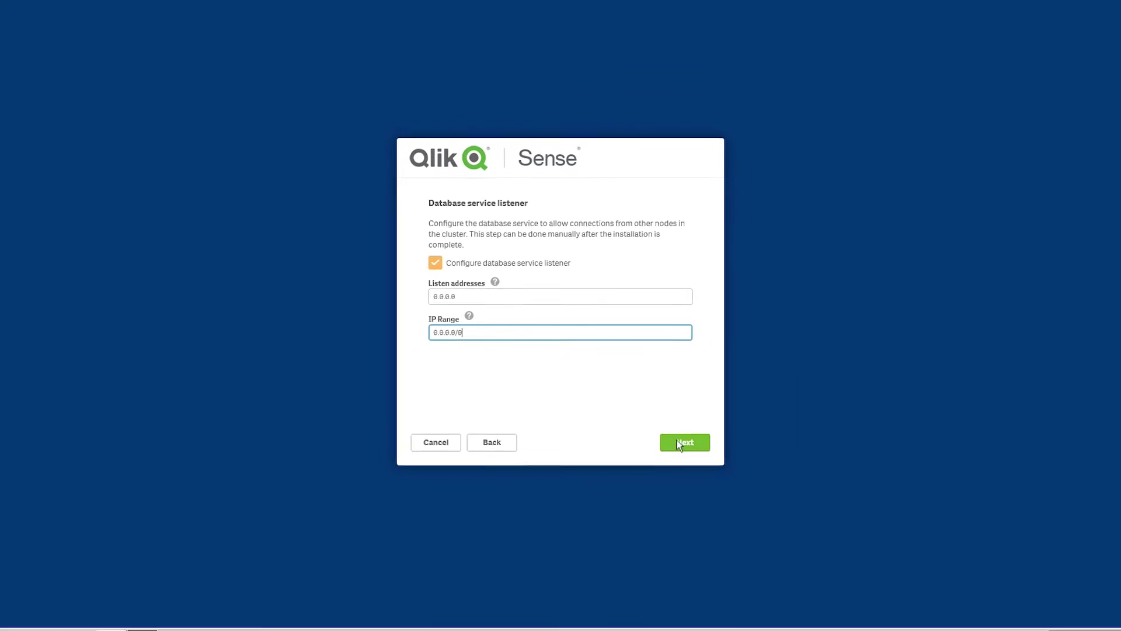
Set the shared persistence root folder to \\RD-GPN-SHARED\QlikShare and continue
{"action": "left_click", "coordinate": [679, 446]}
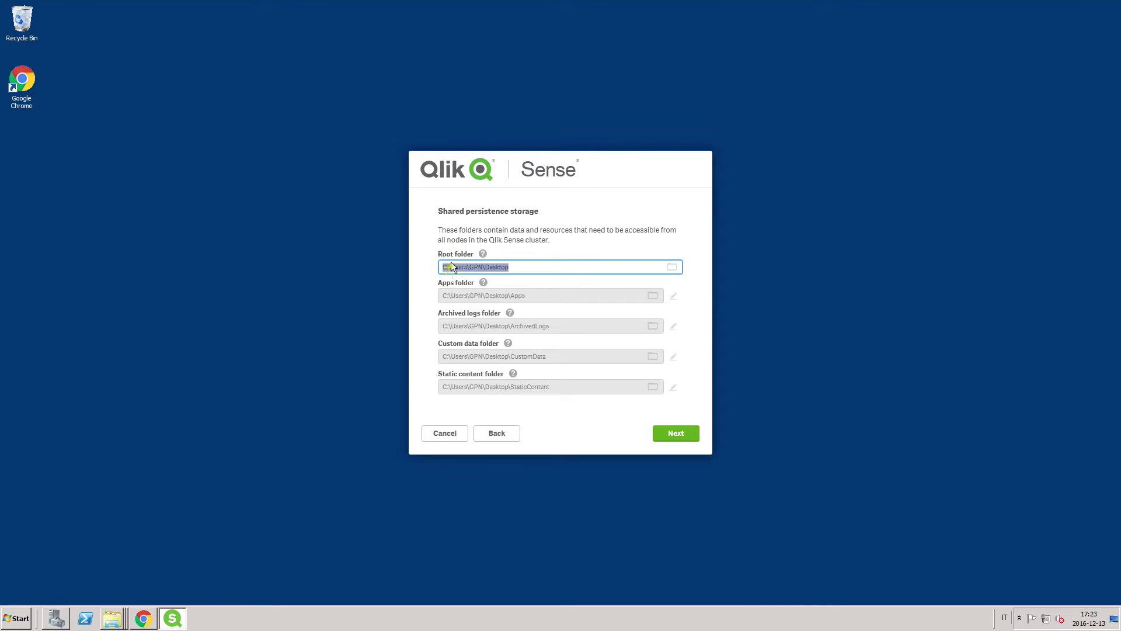
{"action": "type", "text": "\\\\RD-GPN-SHARED\\QlikShare"}
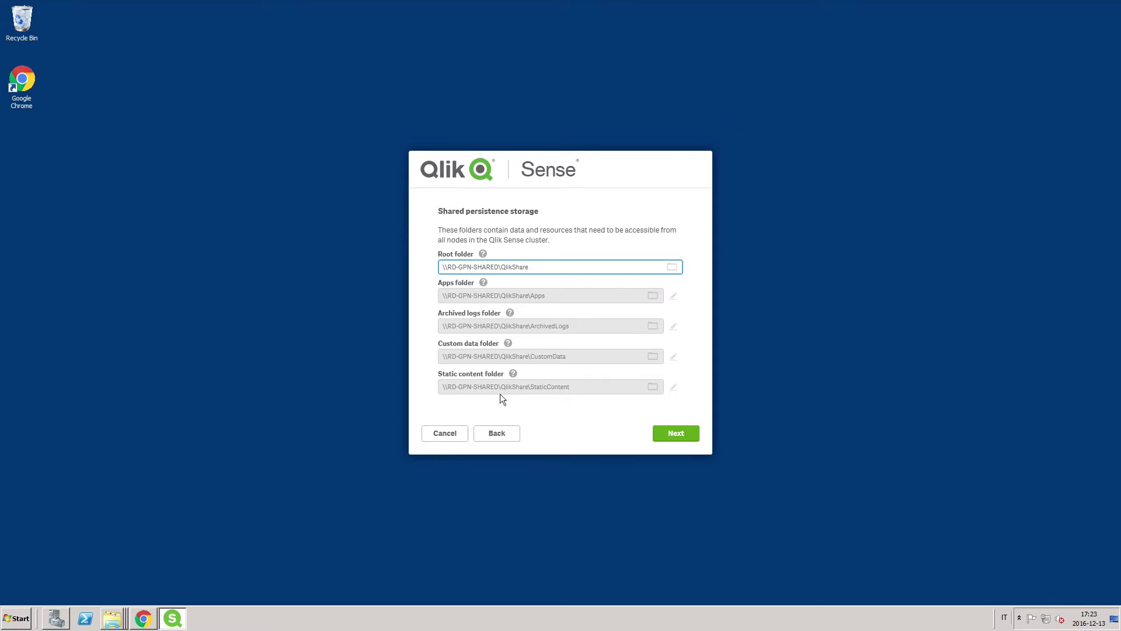
{"action": "left_click", "coordinate": [676, 433]}
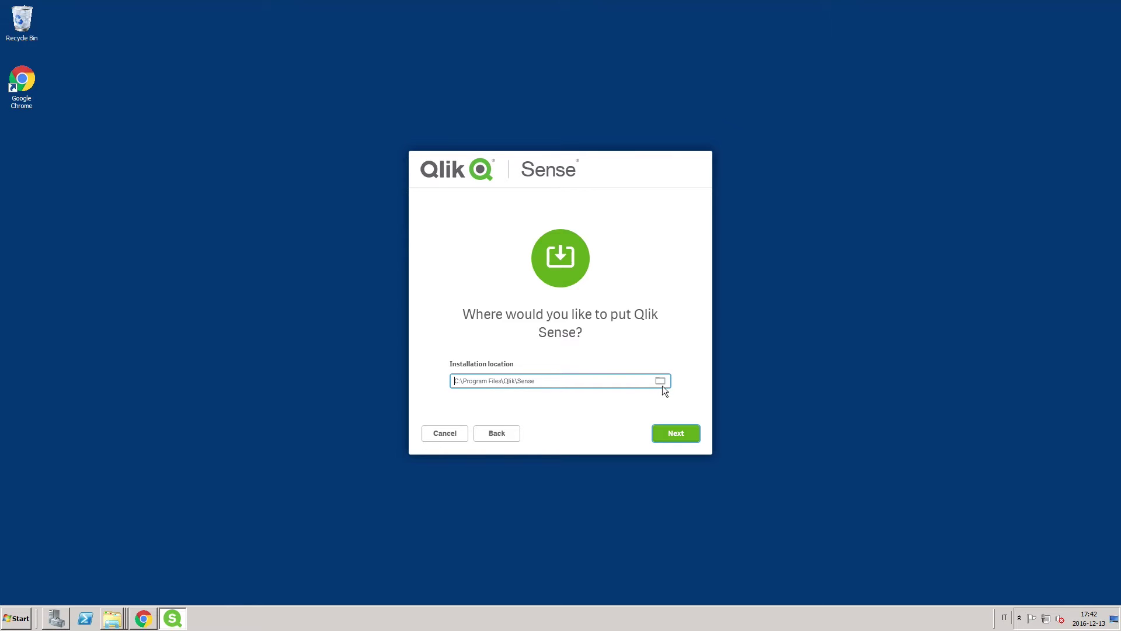
Keep the default install location and enter and confirm the repository superuser password
{"action": "left_click", "coordinate": [673, 435]}
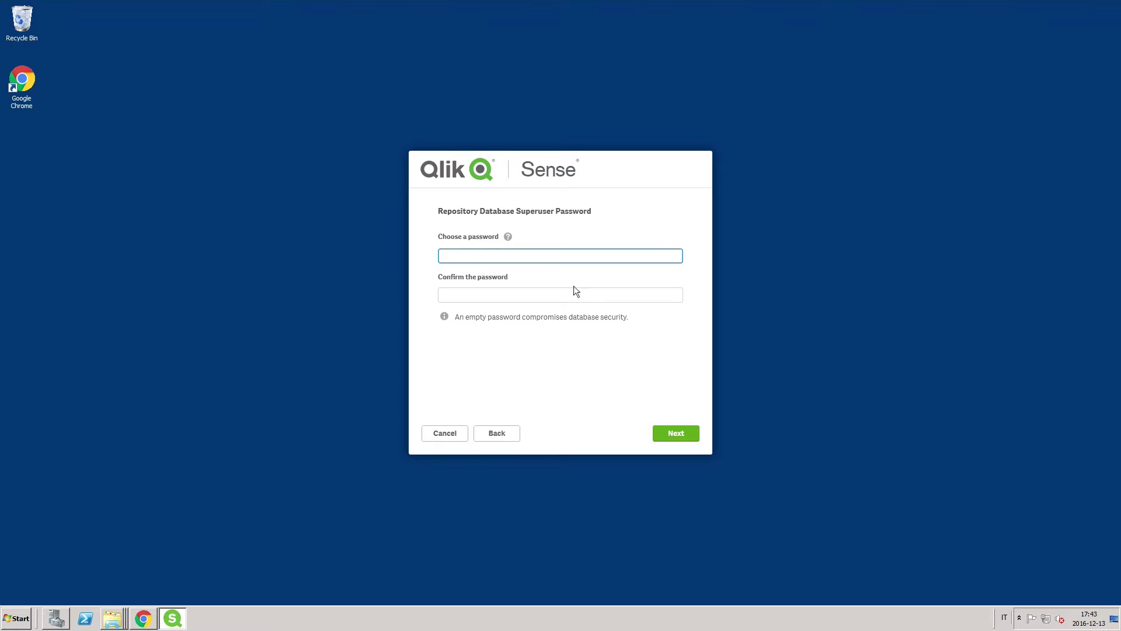
{"action": "type", "text": "*****"}
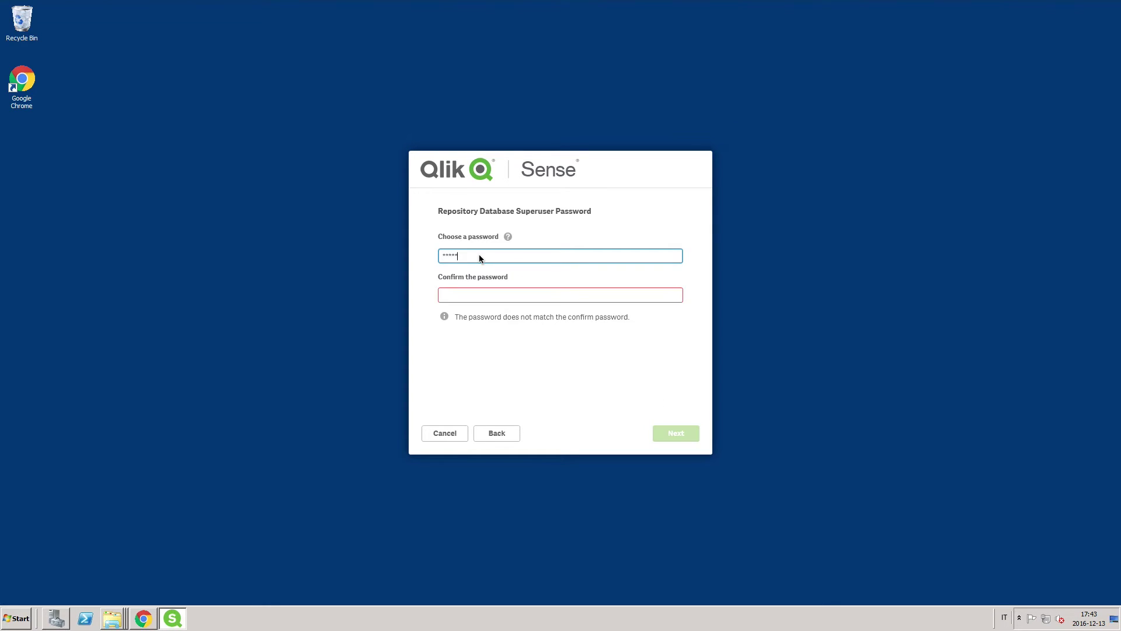
{"action": "key", "text": "Tab"}
{"action": "type", "text": "*****"}
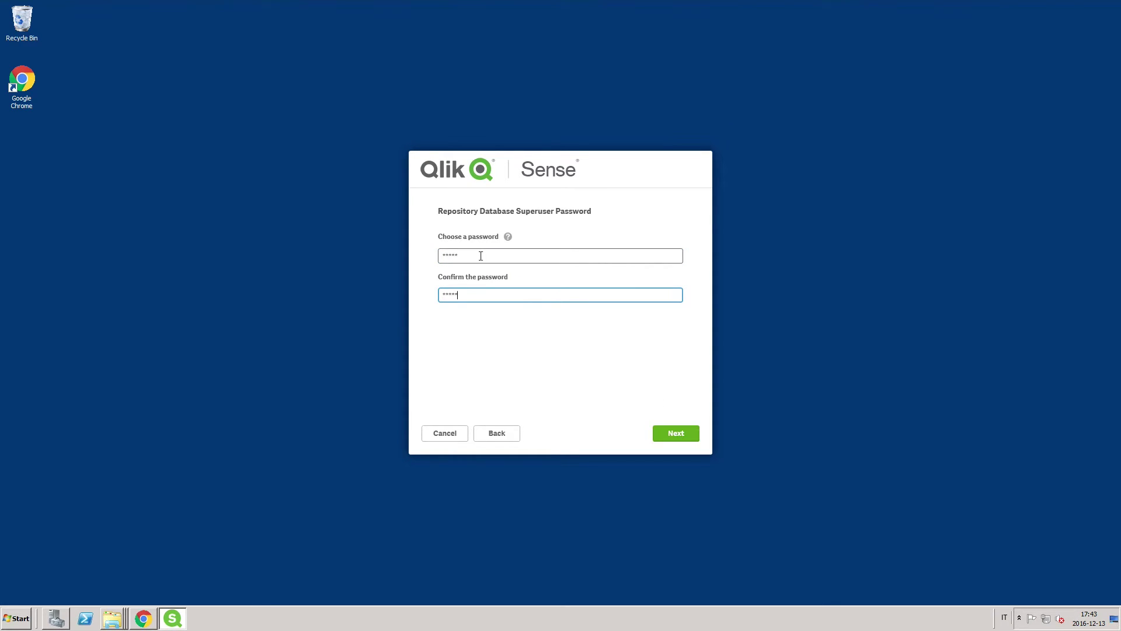
Enter the service account username and password for the Qlik Sense services
{"action": "left_click", "coordinate": [665, 432]}
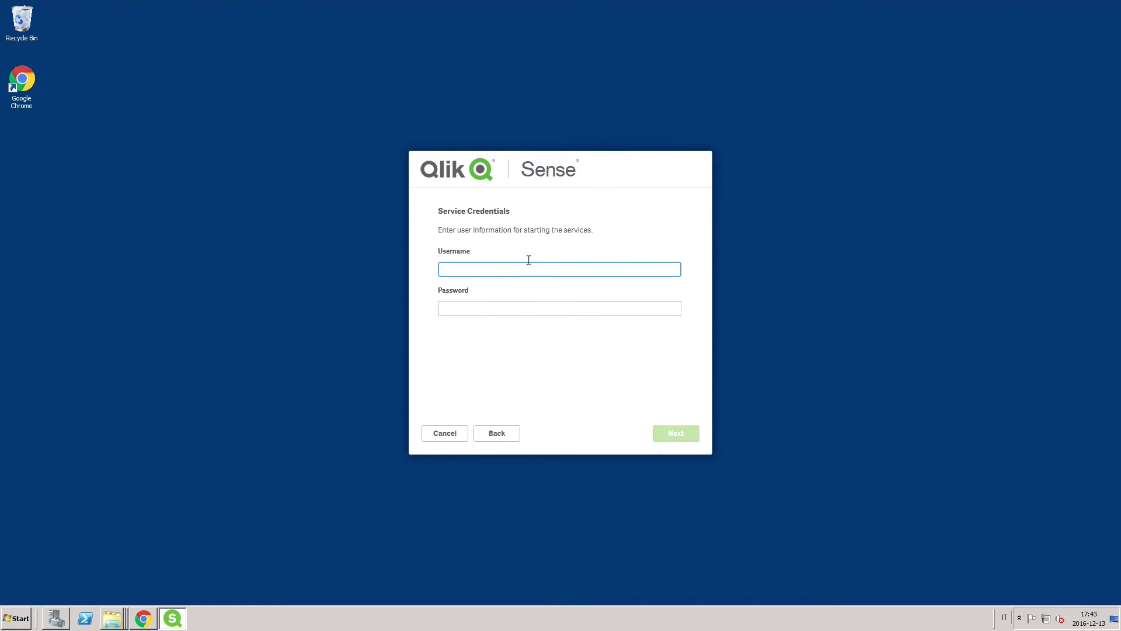
{"action": "type", "text": "QTSEL\\GPN"}
{"action": "key", "text": "Tab"}
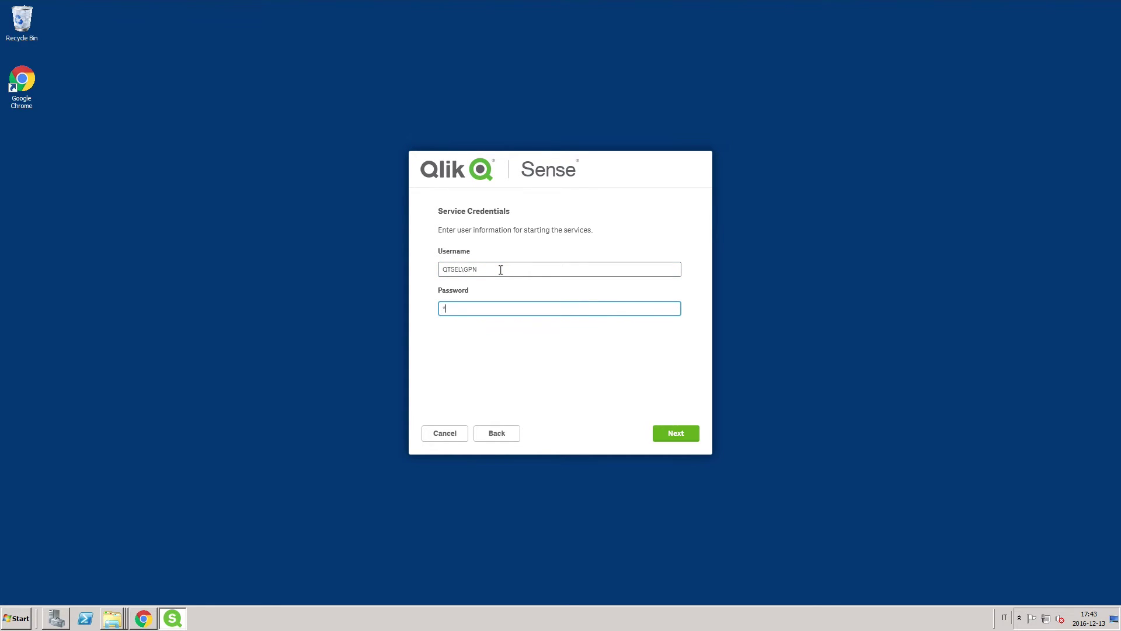
{"action": "type", "text": "************"}
{"action": "left_click", "coordinate": [671, 434]}
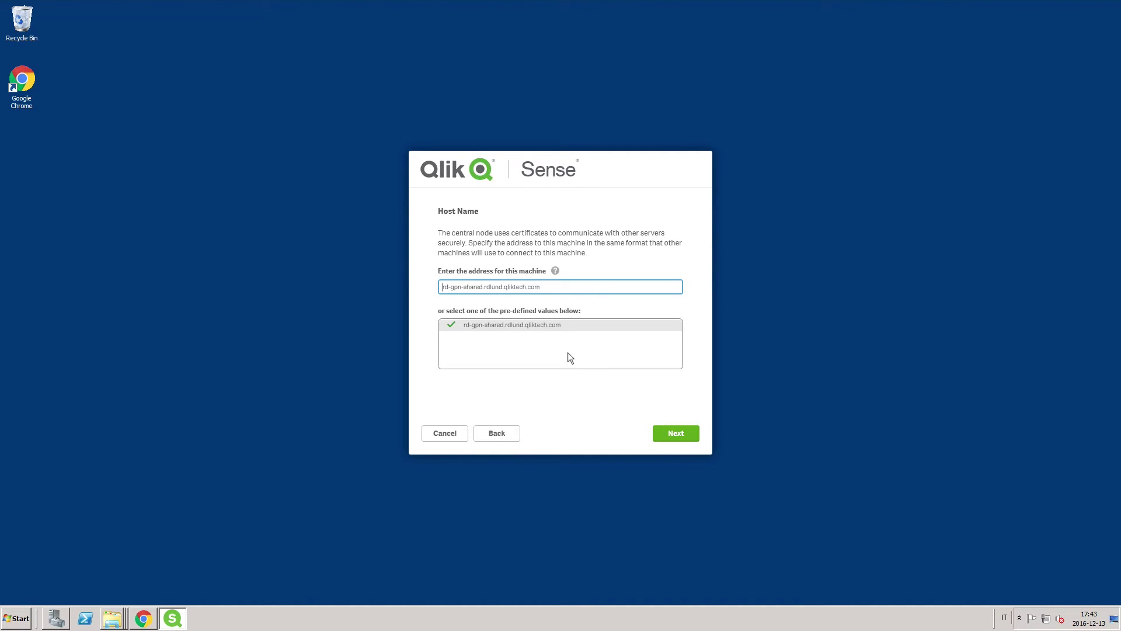
Accept the predefined host name and approve the User Account Control prompt to install Qlik Sense 3.2
{"action": "left_click", "coordinate": [674, 437]}
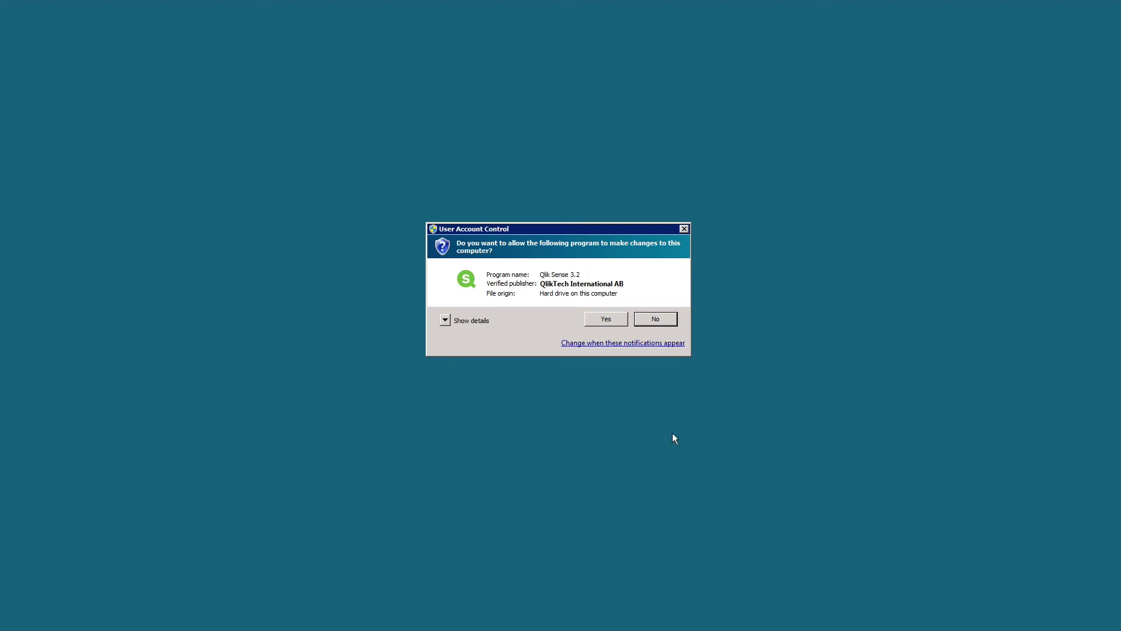
{"action": "left_click", "coordinate": [611, 321]}
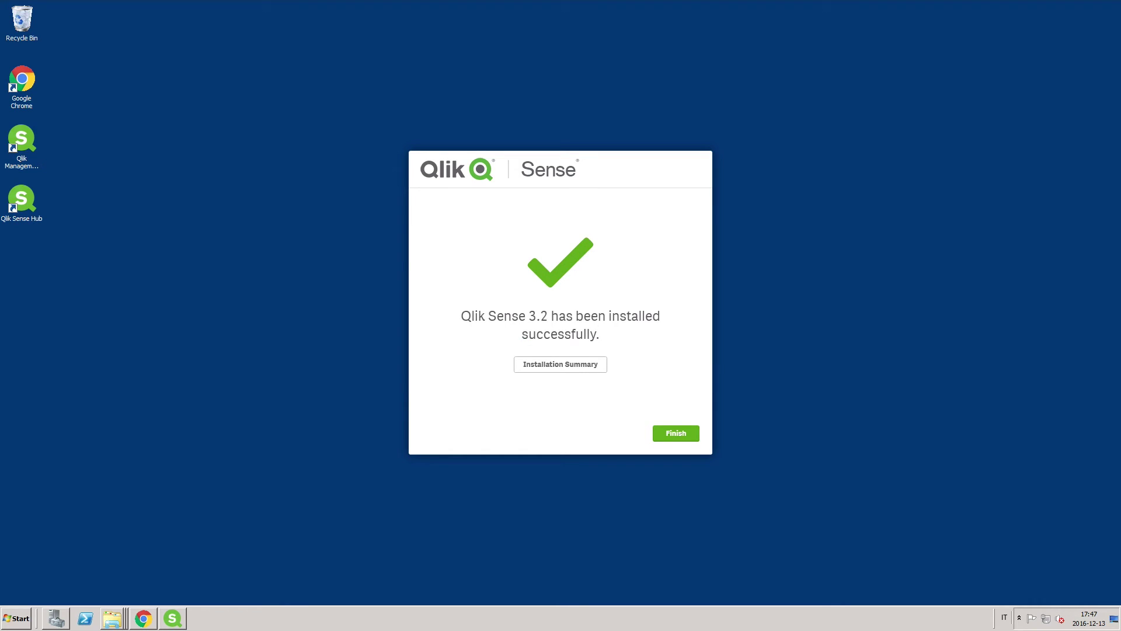
Bring the completed Qlik Sense installer forward and close it with Finish
{"action": "left_click", "coordinate": [689, 411]}
{"action": "left_click", "coordinate": [672, 433]}
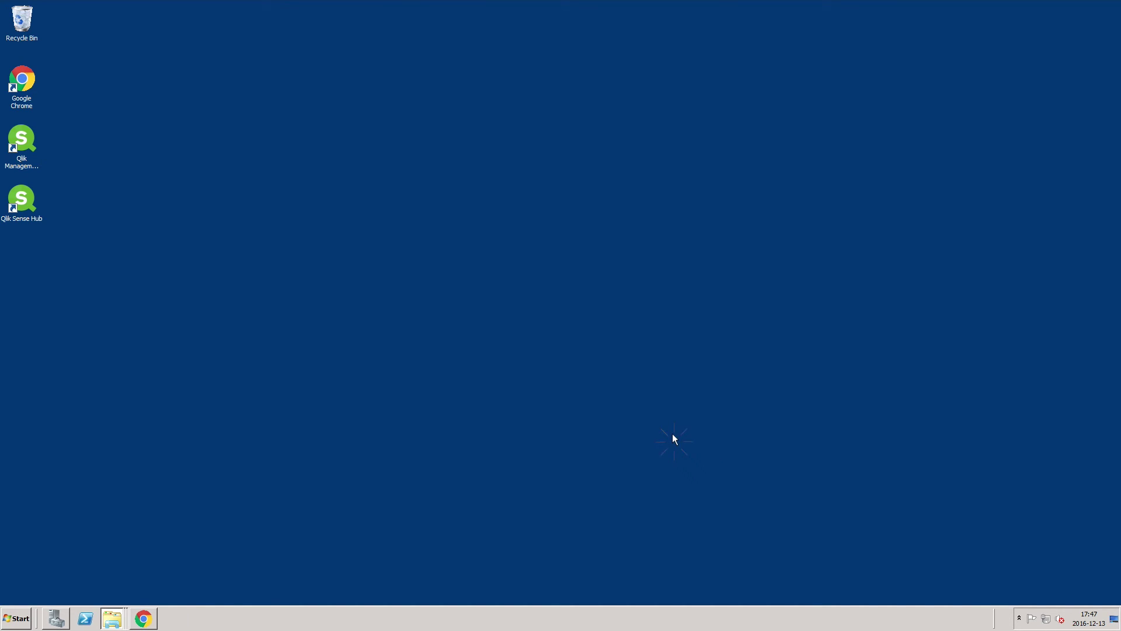